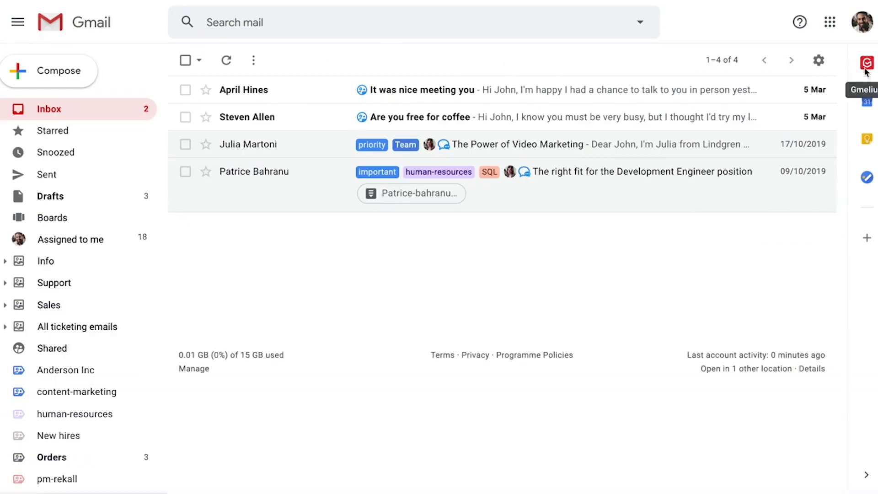
Open the Gmelius side panel to show the team's recent activity feed beside the inbox.
click(863, 68)
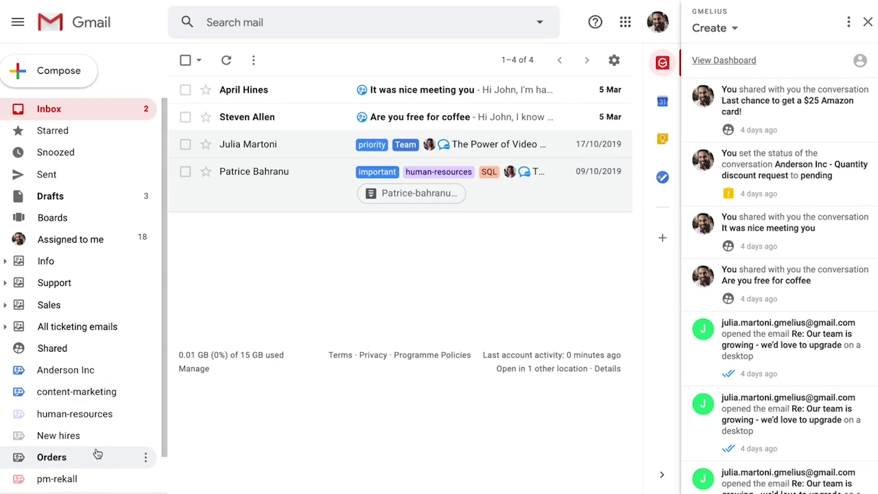
Expand the Support and Sales shared inboxes and list Sales' three unassigned conversations.
click(4, 284)
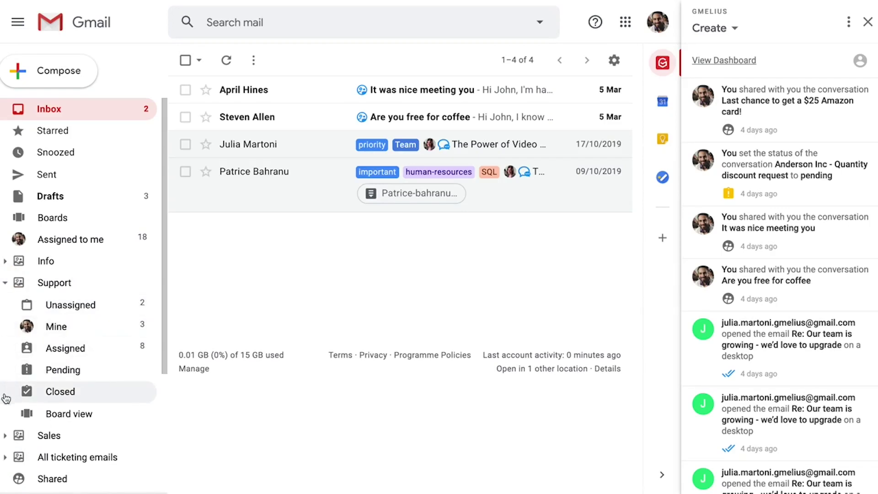
click(6, 435)
scroll(7, 440, down, 2)
scroll(7, 440, down, 4)
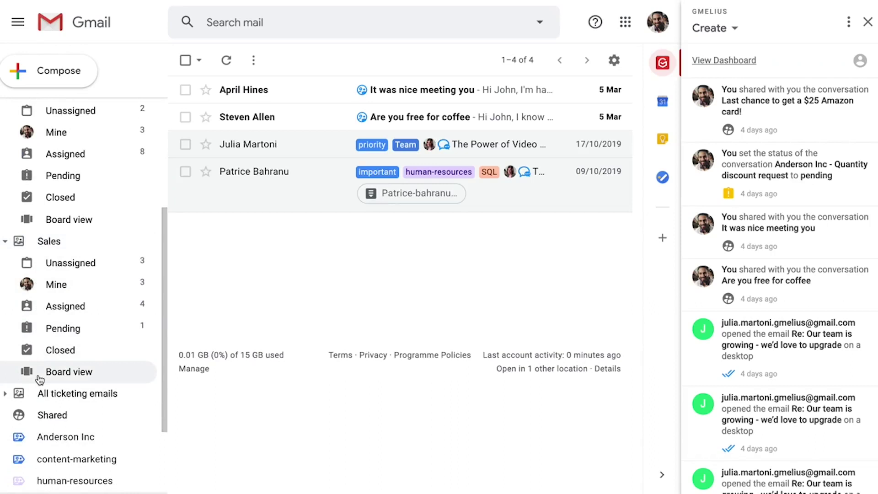
click(112, 273)
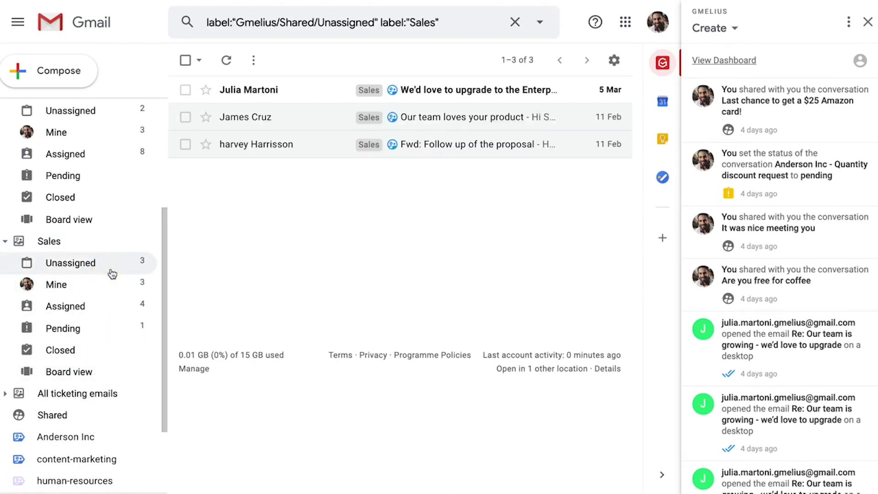
Open the unassigned email 'We'd love to upgrade to the Enterprise Plan'.
click(298, 90)
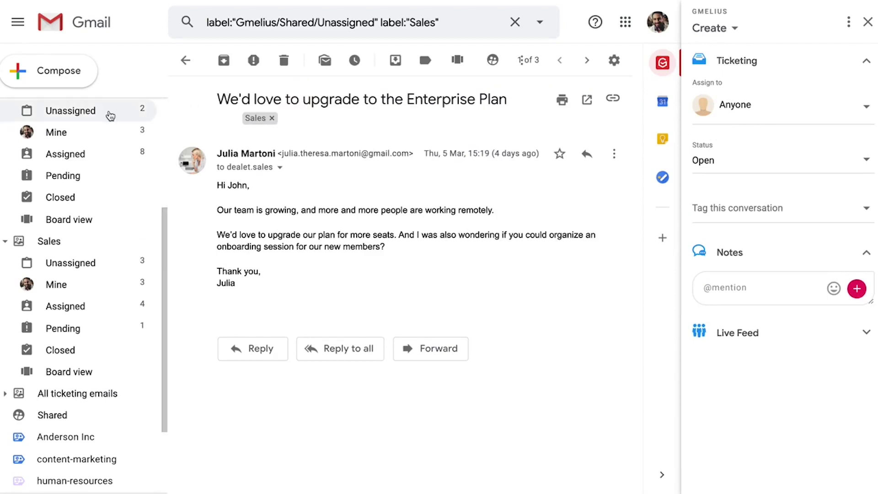
scroll(111, 115, up, 1)
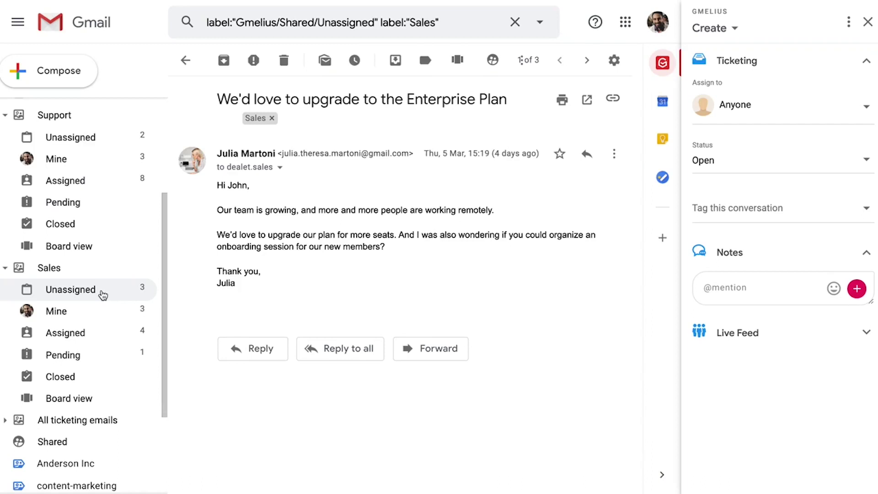
In the Ticketing panel, assign the Enterprise Plan email to a sales teammate and mark it Pending.
click(773, 117)
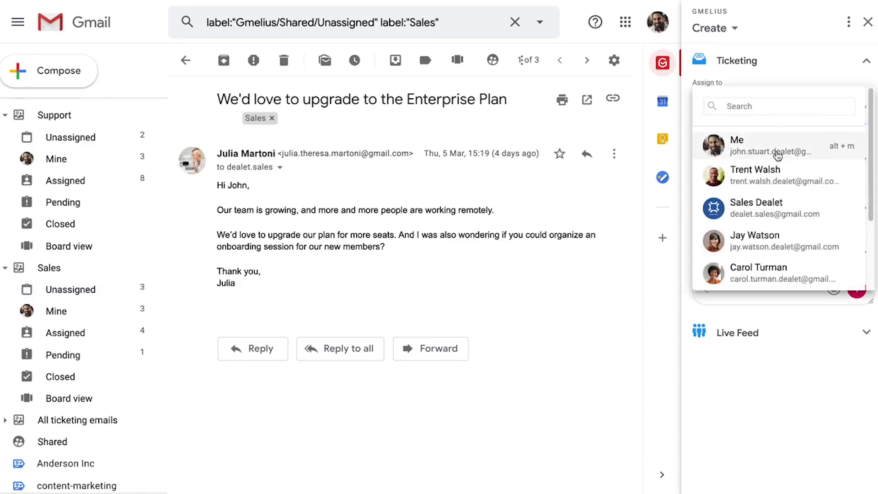
scroll(754, 158, down, 2)
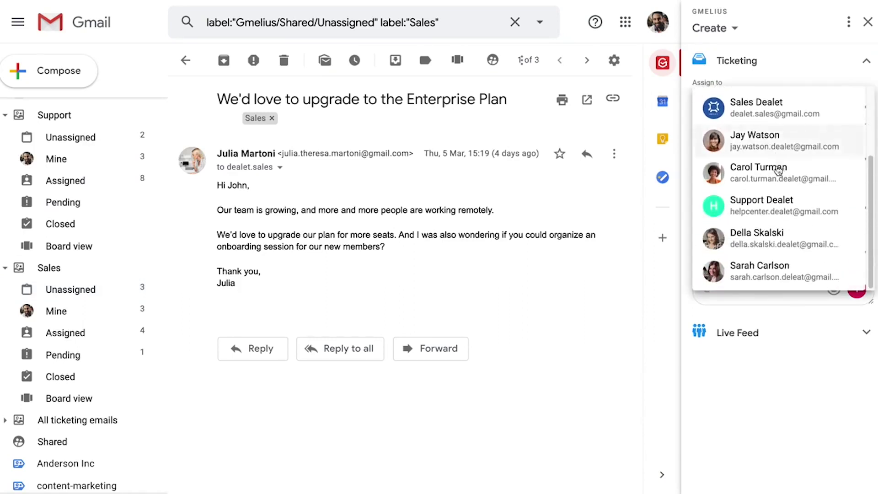
click(784, 279)
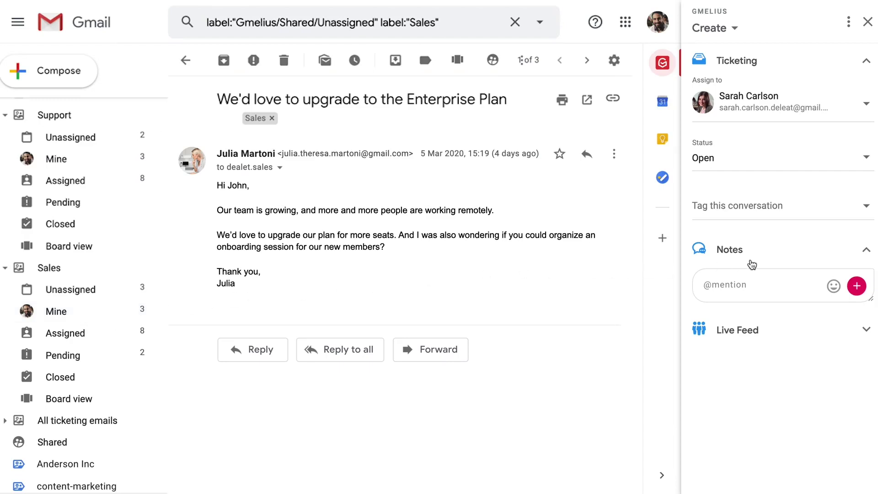
click(780, 166)
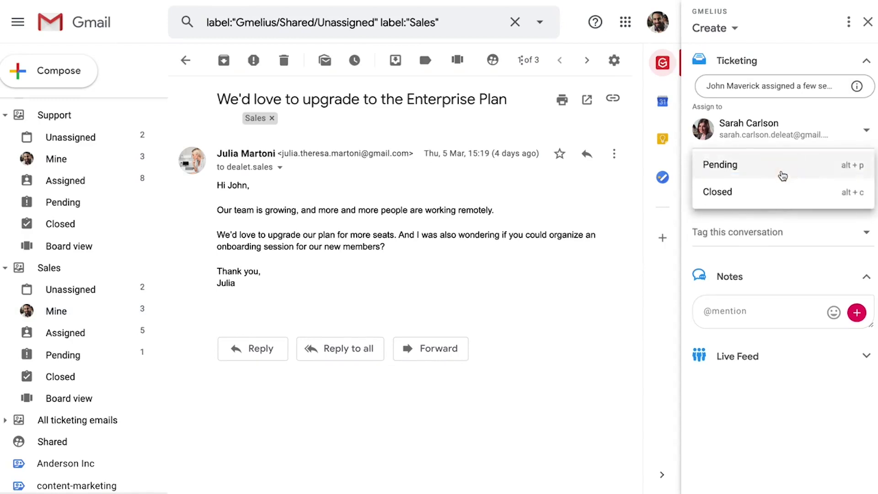
click(780, 173)
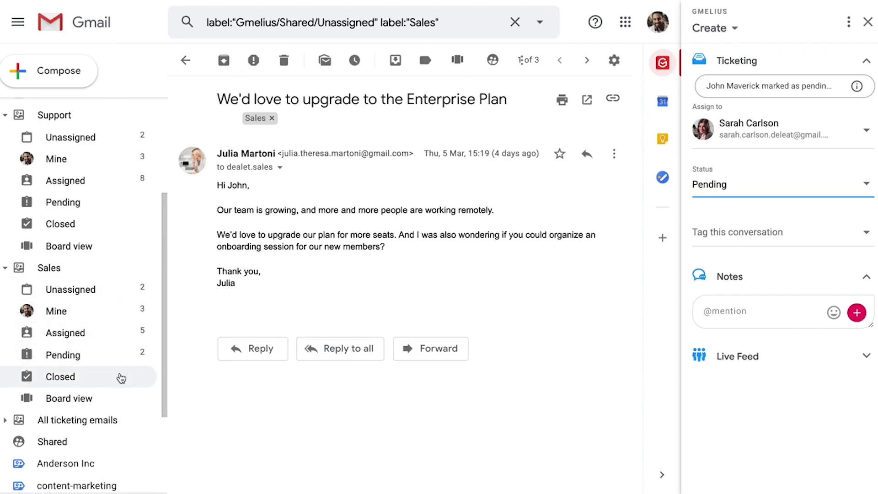
Tag the Enterprise Plan conversation with the priority tag.
click(753, 233)
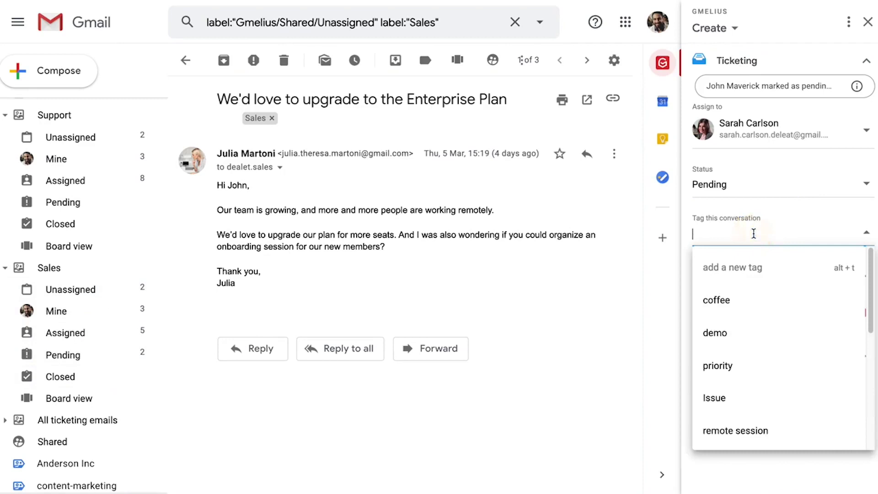
text(p)
key(Return)
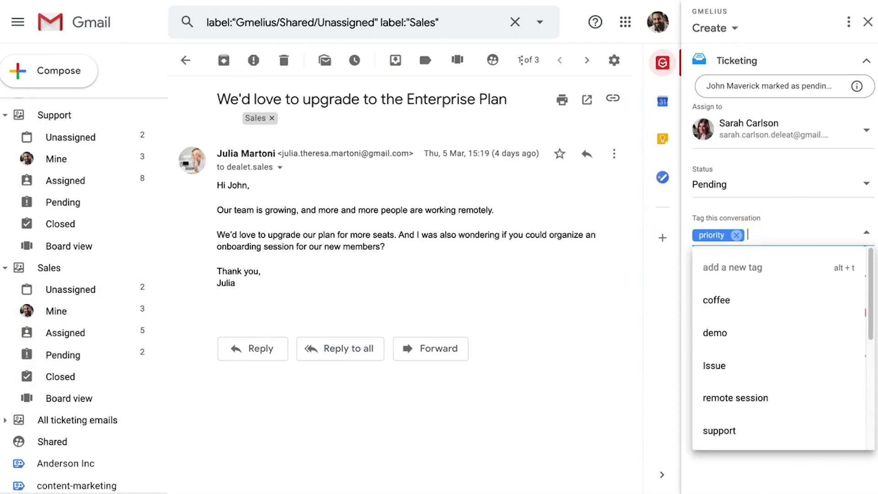
key(Escape)
Save a team note mentioning the assignee: 'That's great news! Please take care of it.'.
click(752, 320)
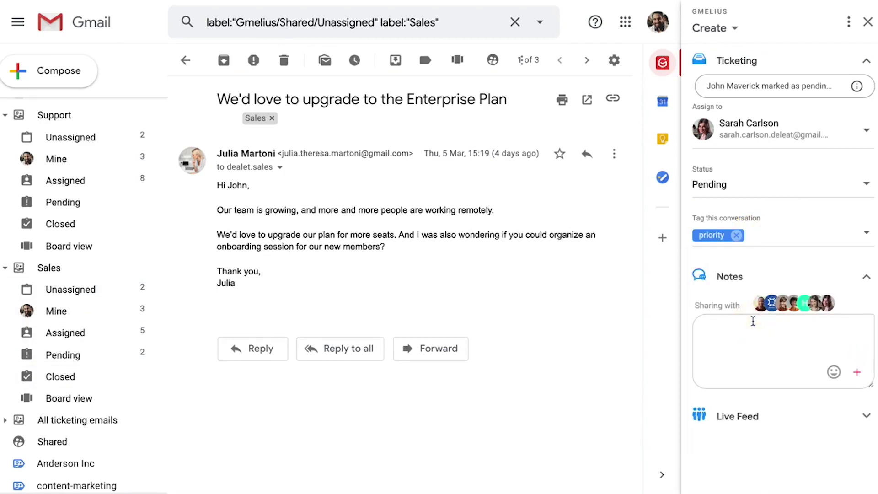
text(@sarah)
key(Return)
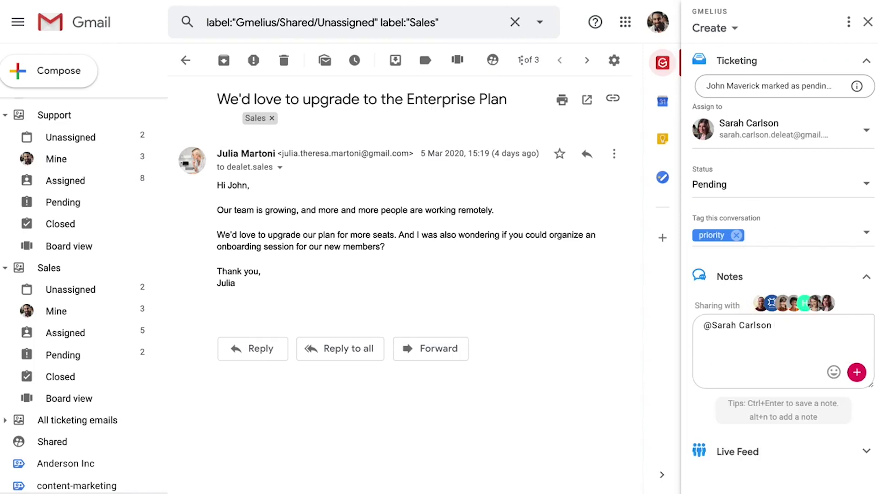
text(That's great news! Please take care of it.)
key(ctrl+Return)
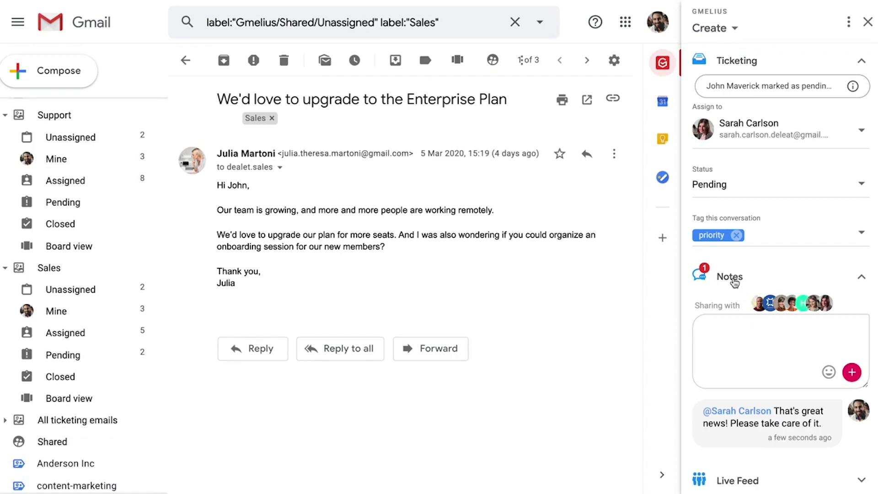
Send a Slack message 'Let's bring this up at the next meeting.' with the conversation's shareable link.
click(615, 100)
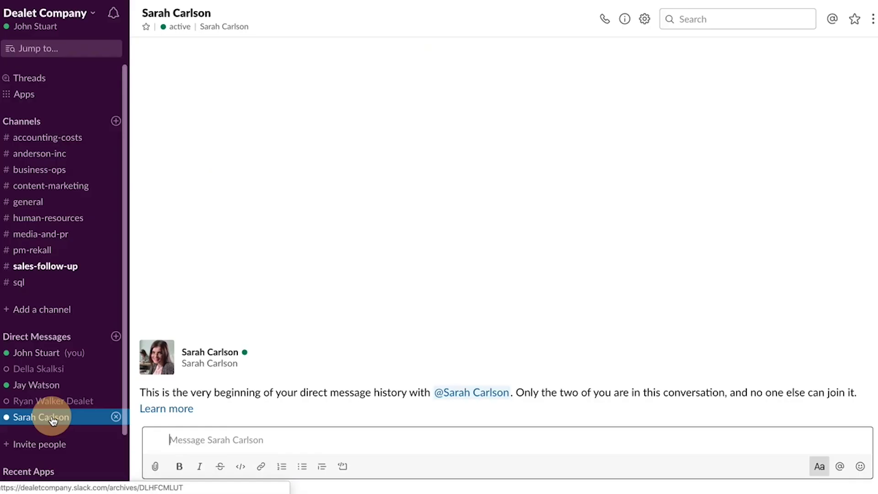
text(Let's bring this up at the next meeting.)
key(ctrl+v)
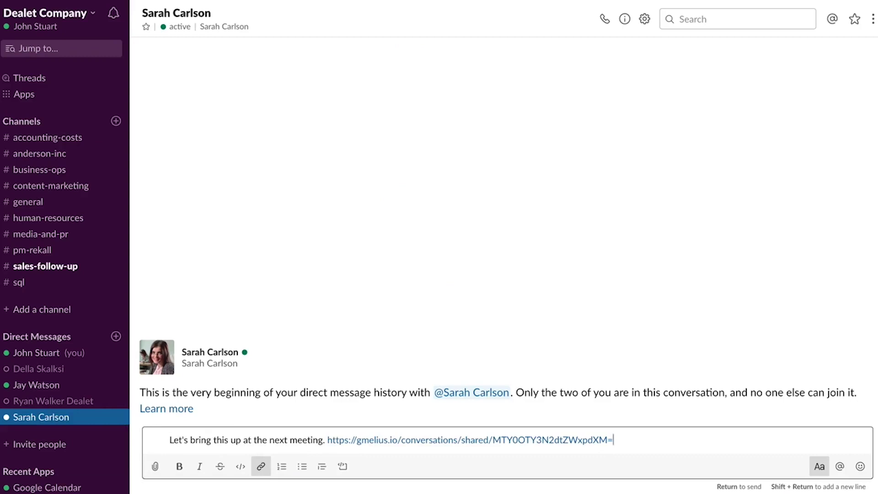
key(Return)
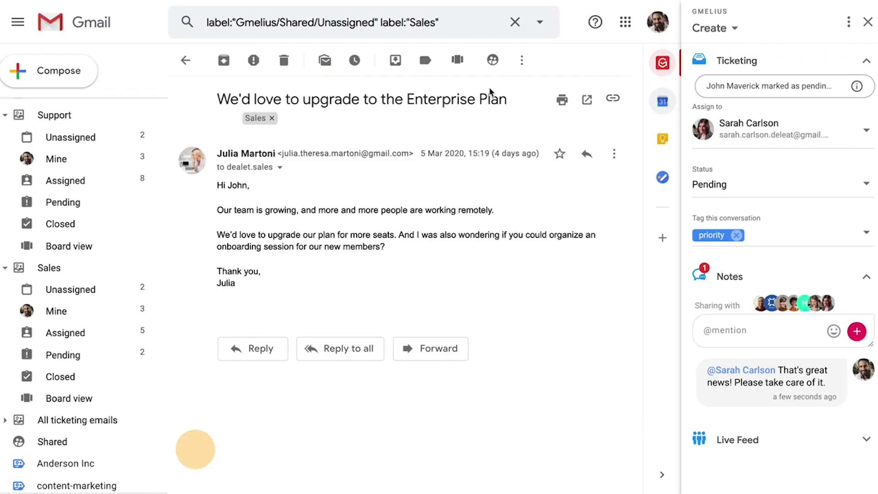
Check which teammates the conversation is shared with, then go back to the inbox.
click(493, 60)
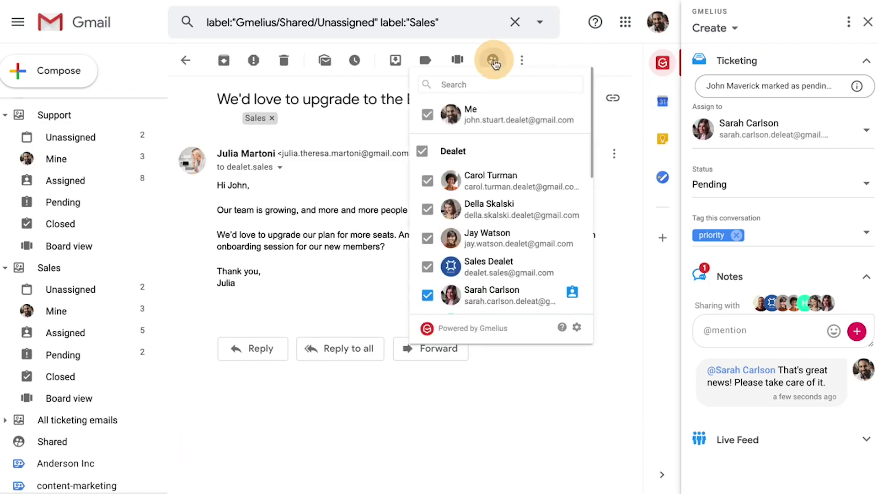
scroll(510, 142, down, 3)
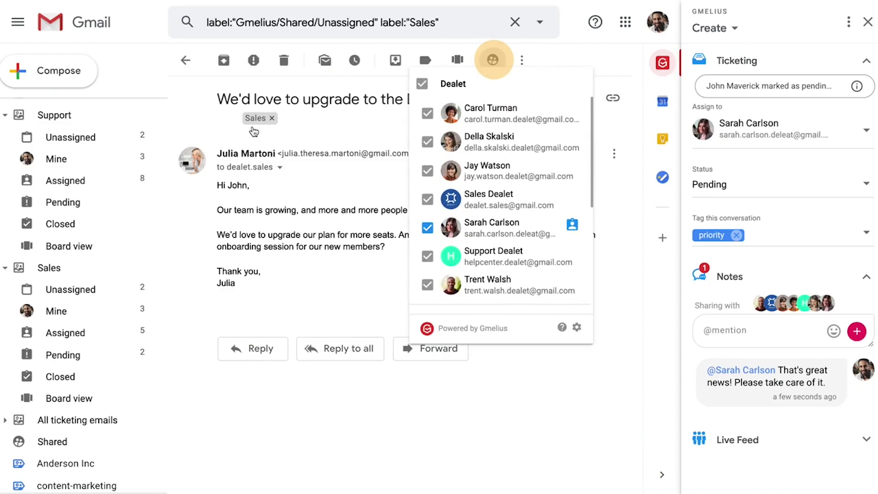
scroll(114, 124, up, 4)
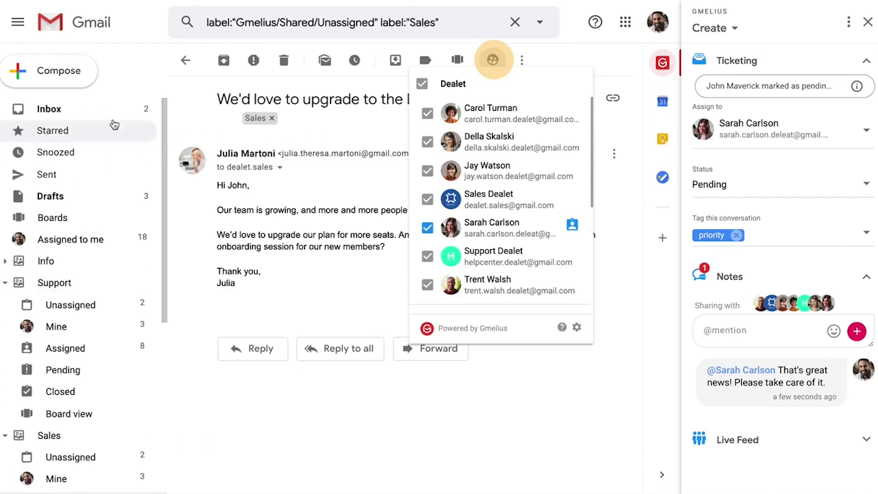
click(113, 114)
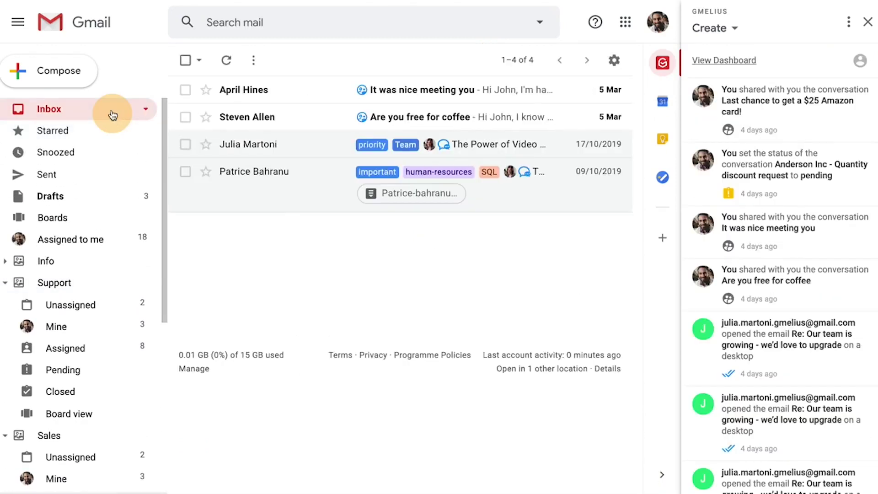
Collapse the Support and Sales views, open the 'Are you free for coffee' email and browse its labels.
click(5, 282)
click(5, 306)
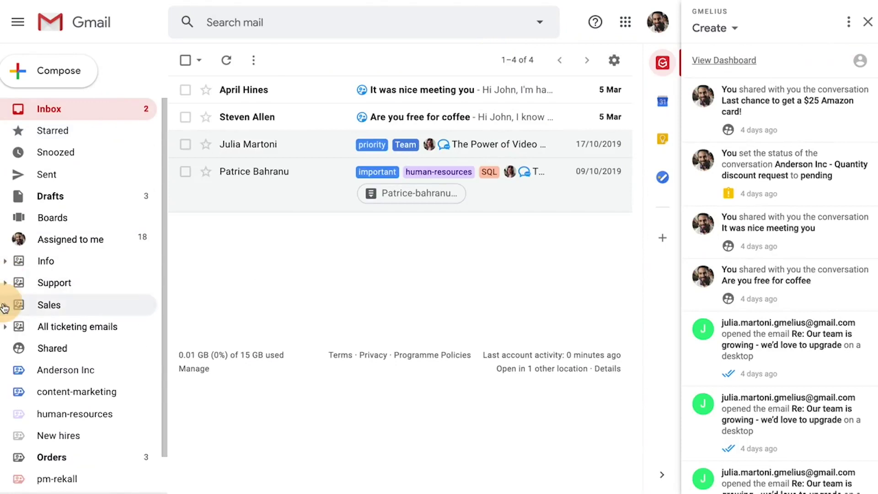
scroll(4, 304, down, 1)
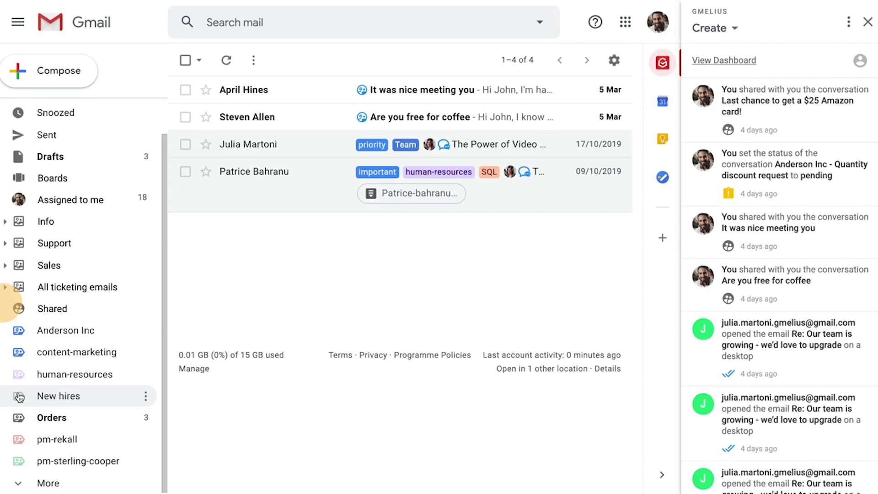
click(313, 124)
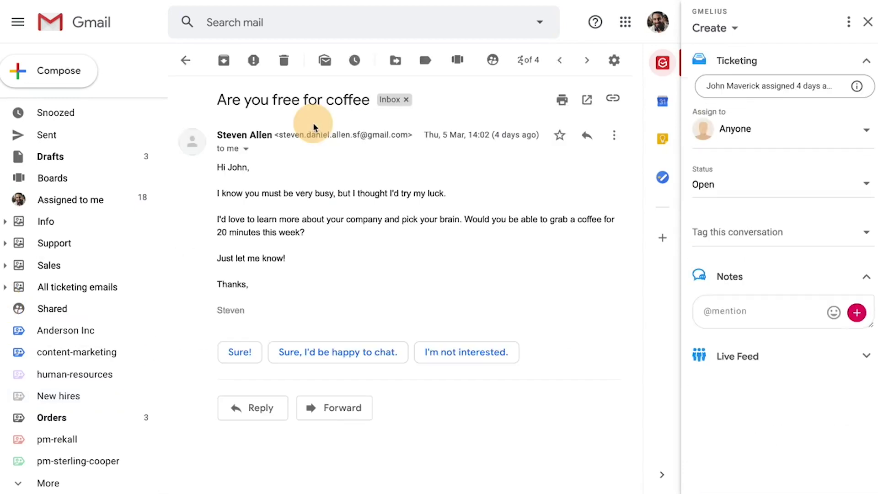
click(422, 64)
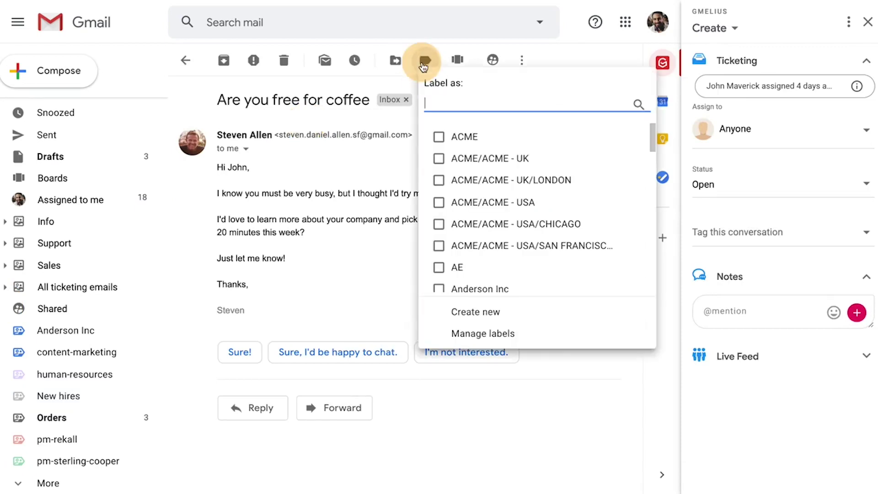
scroll(495, 180, down, 3)
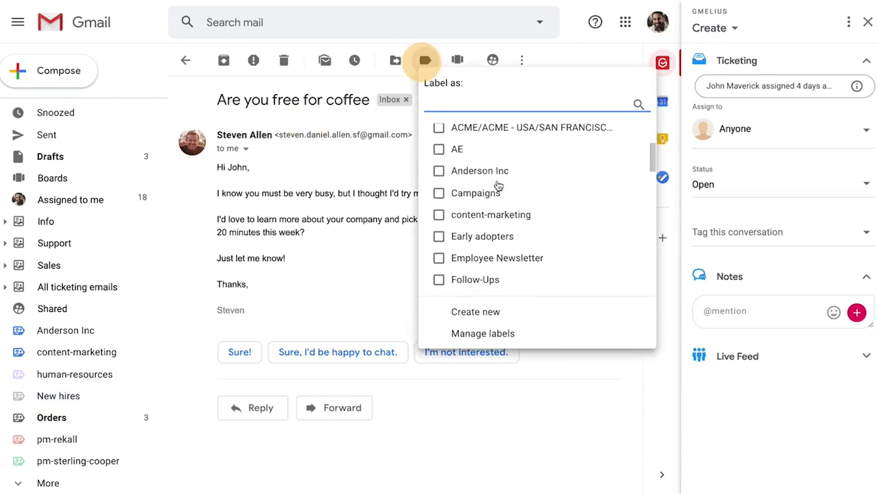
scroll(498, 185, down, 5)
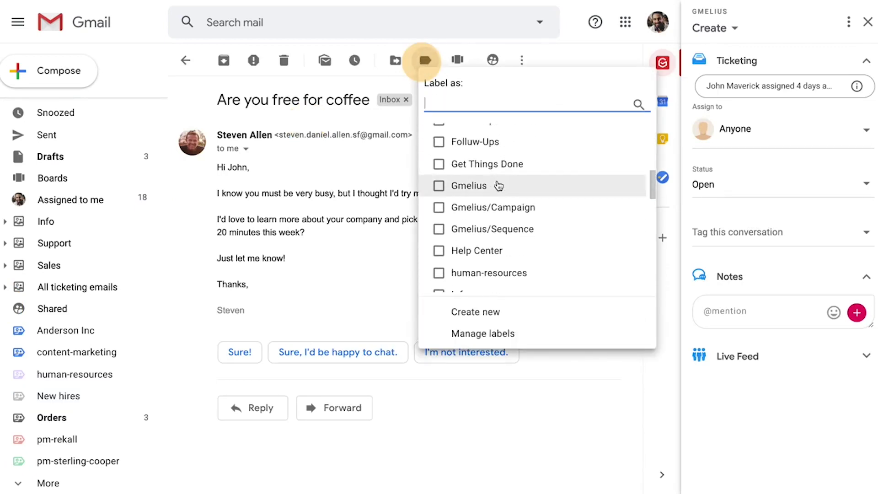
Back in the inbox, drag the coffee conversation onto the content-marketing label.
click(186, 66)
click(186, 66)
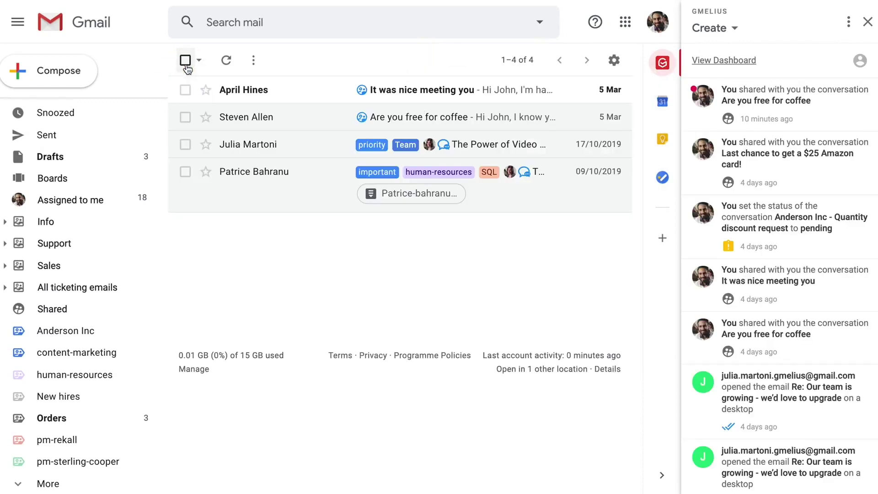
click(299, 127)
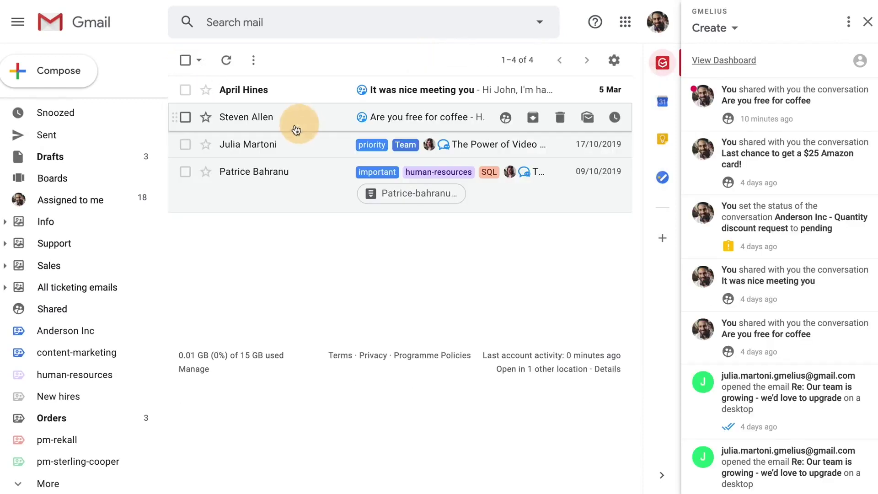
drag(296, 130, 98, 354)
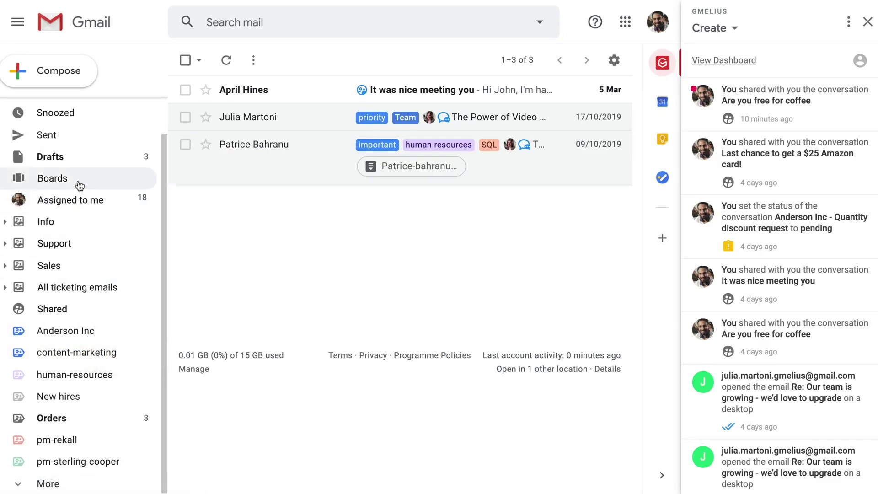
Open 'It was nice meeting you' and add it to the Sales board.
click(295, 98)
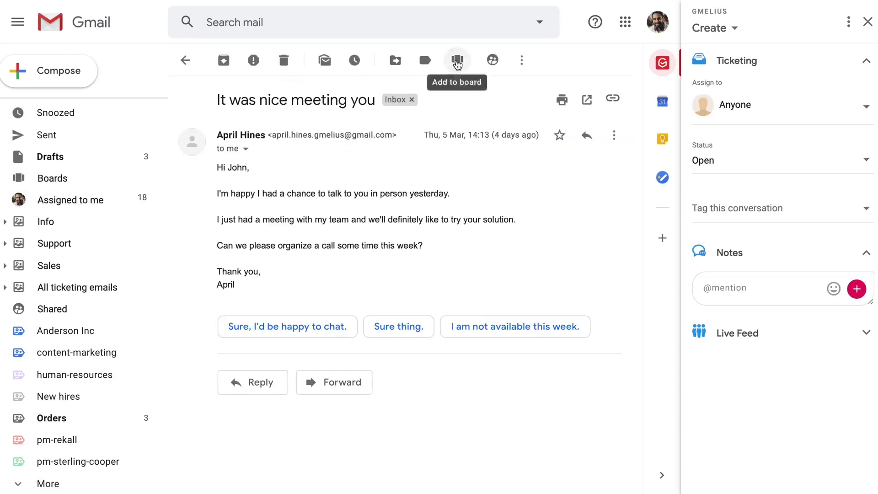
click(457, 64)
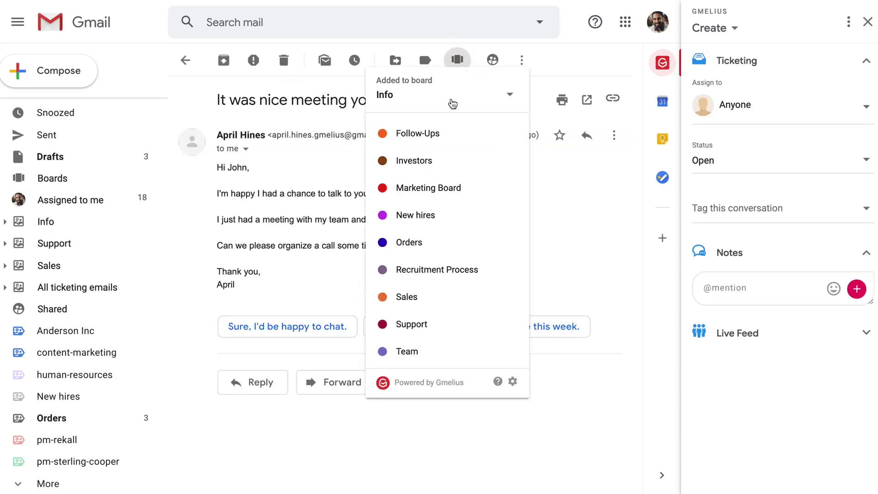
click(440, 300)
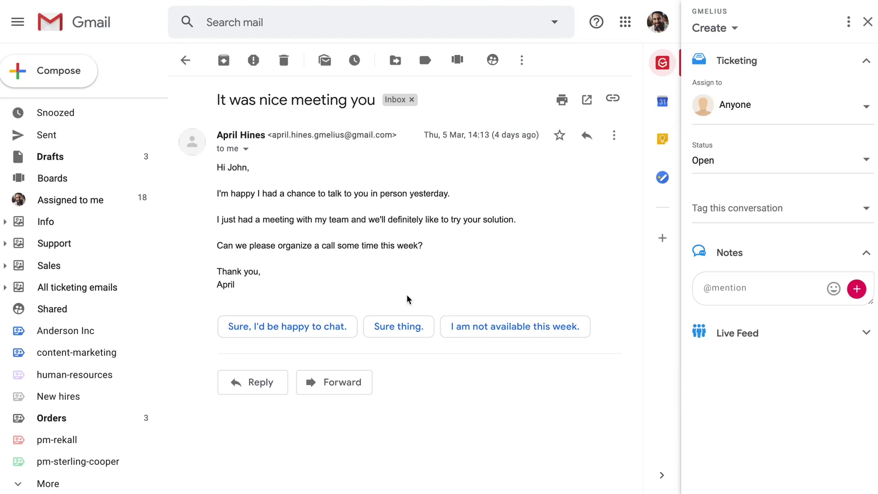
Expand the Support and Sales folders and open the Sales board view.
click(4, 247)
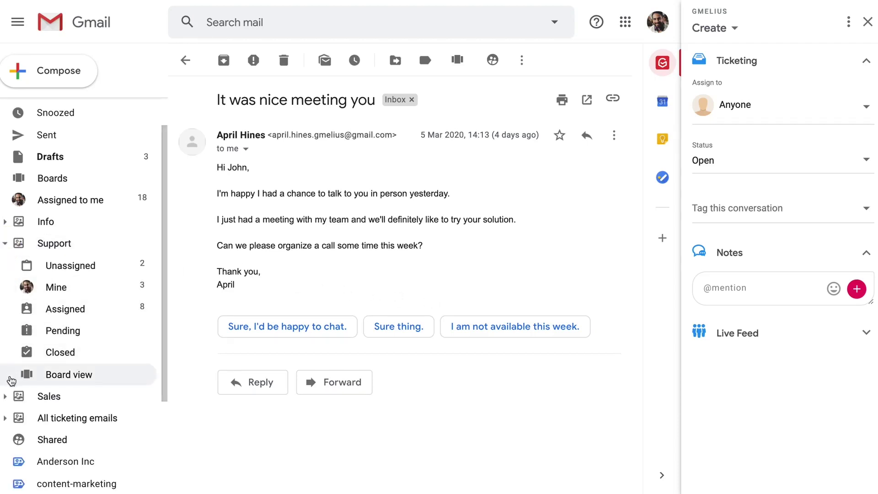
click(6, 395)
scroll(7, 402, down, 2)
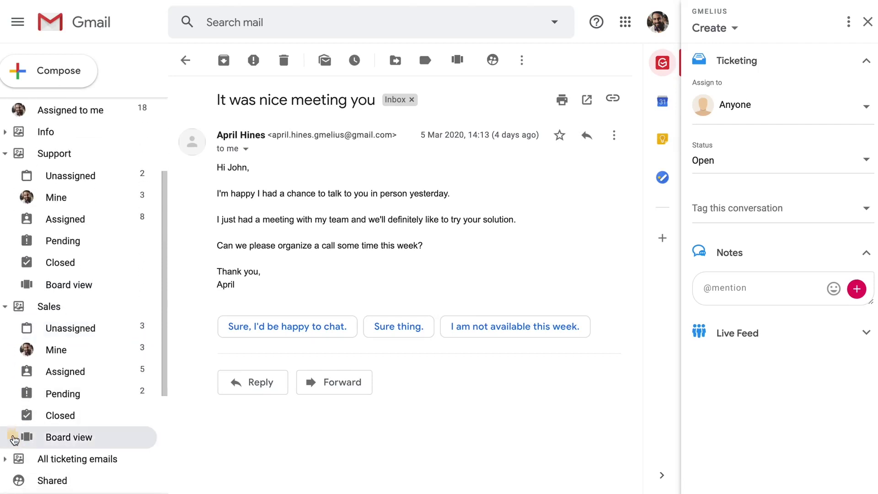
click(15, 439)
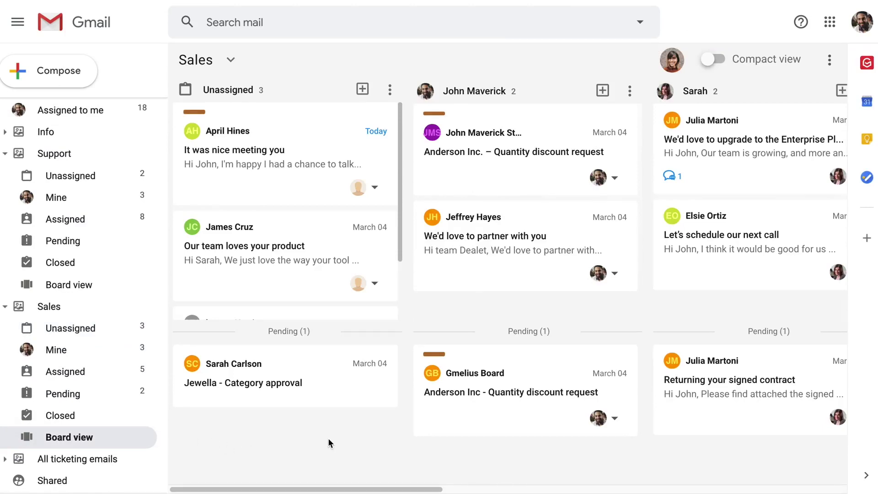
Scan the board's columns and drag 'Our team loves your product' into a teammate's column.
scroll(327, 442, right, 5)
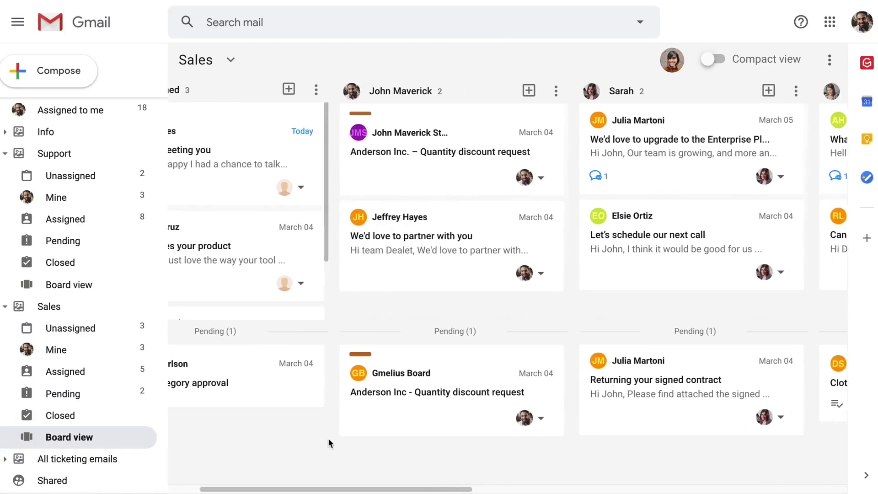
scroll(329, 441, right, 7)
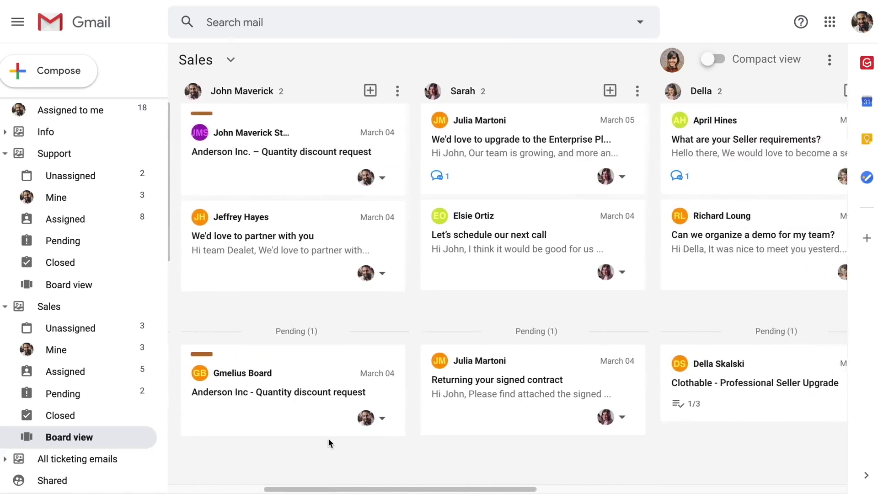
scroll(328, 439, right, 3)
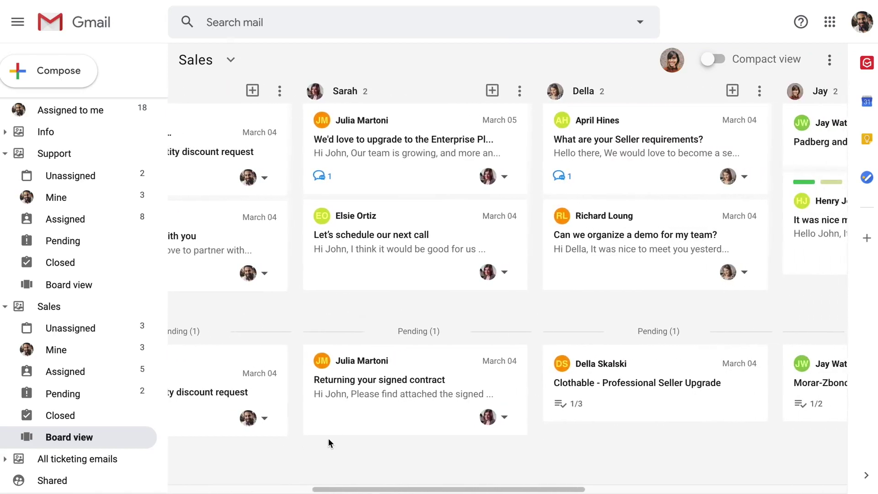
scroll(328, 443, right, 7)
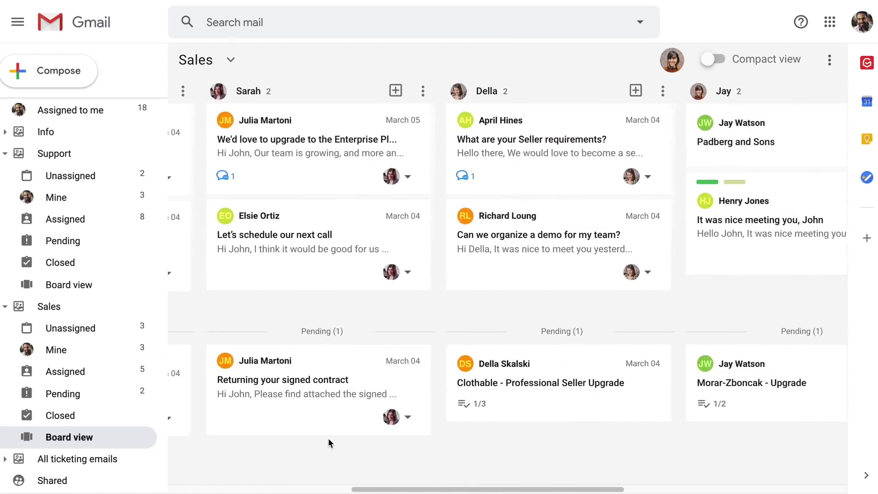
scroll(328, 439, right, 5)
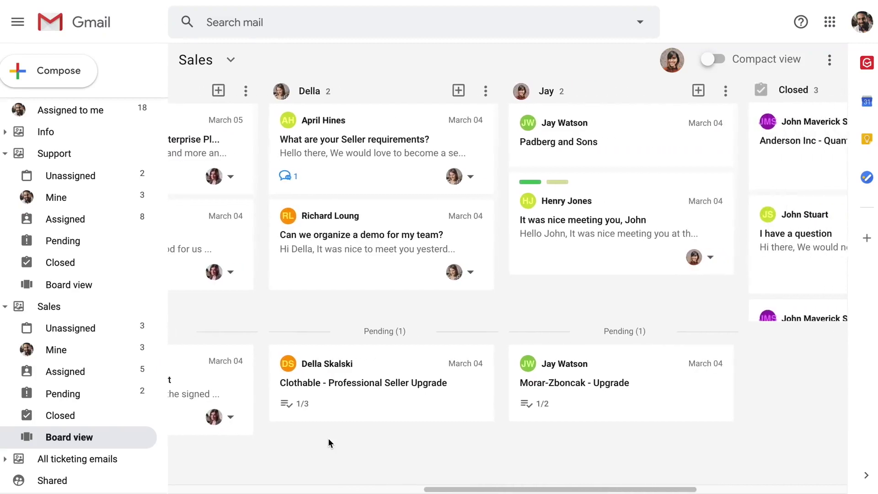
scroll(328, 440, left, 7)
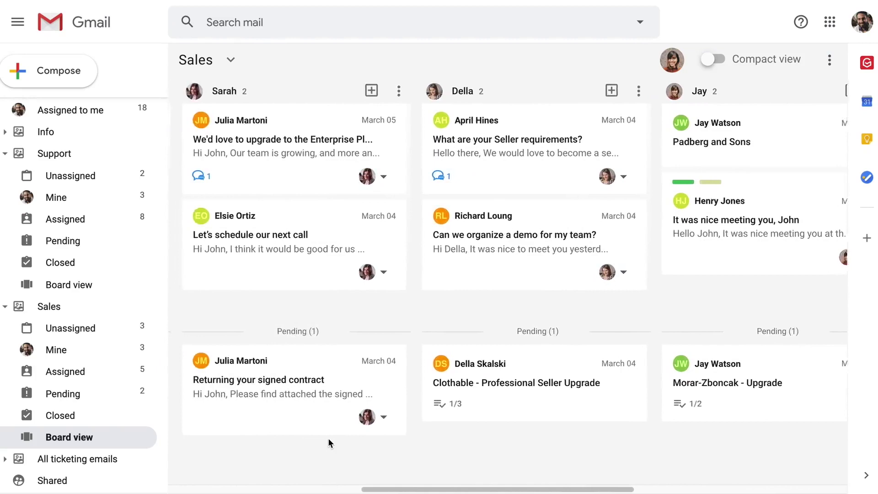
scroll(328, 440, left, 10)
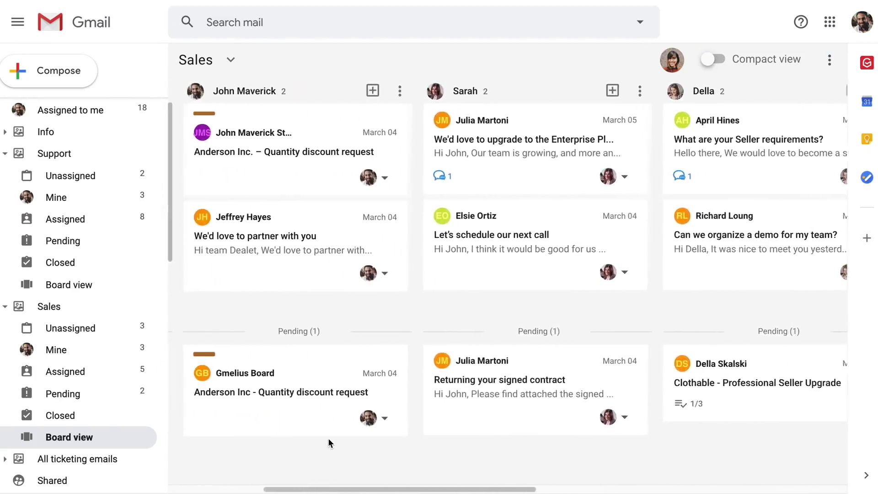
scroll(338, 439, left, 4)
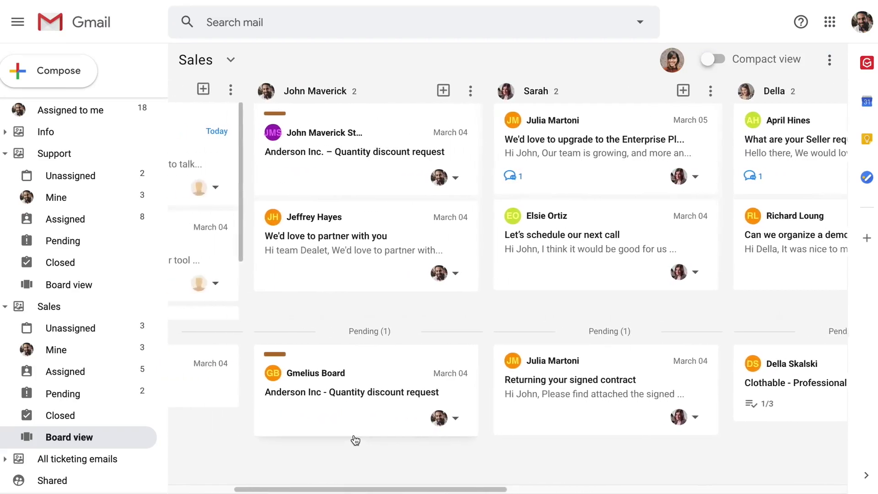
scroll(355, 440, left, 7)
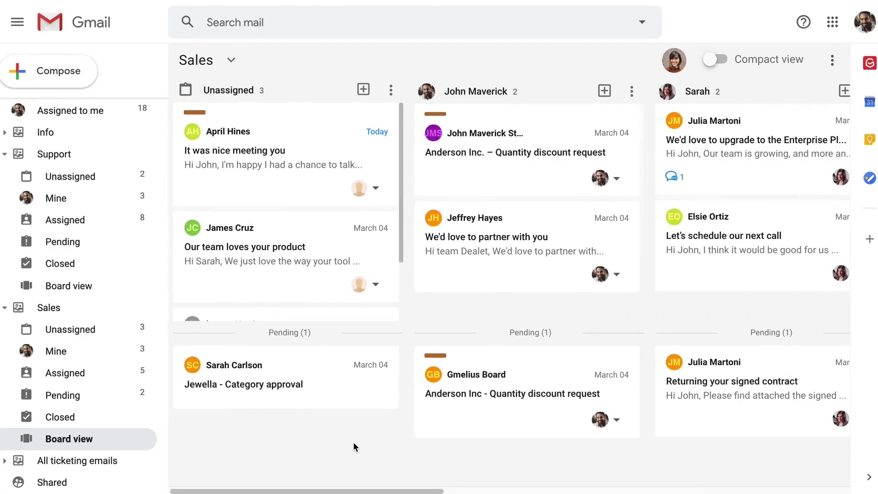
drag(337, 289, 521, 310)
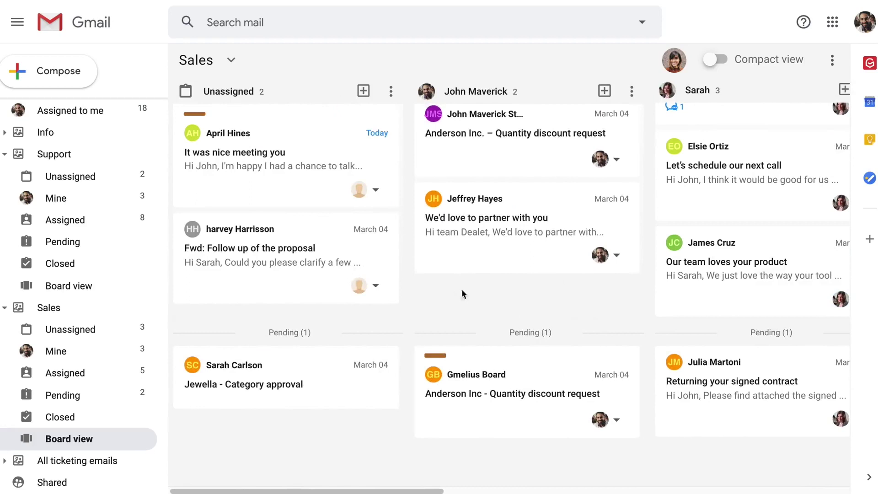
Assign the 'Fwd: Follow up of the proposal' card to a teammate from its assignee avatar.
click(373, 287)
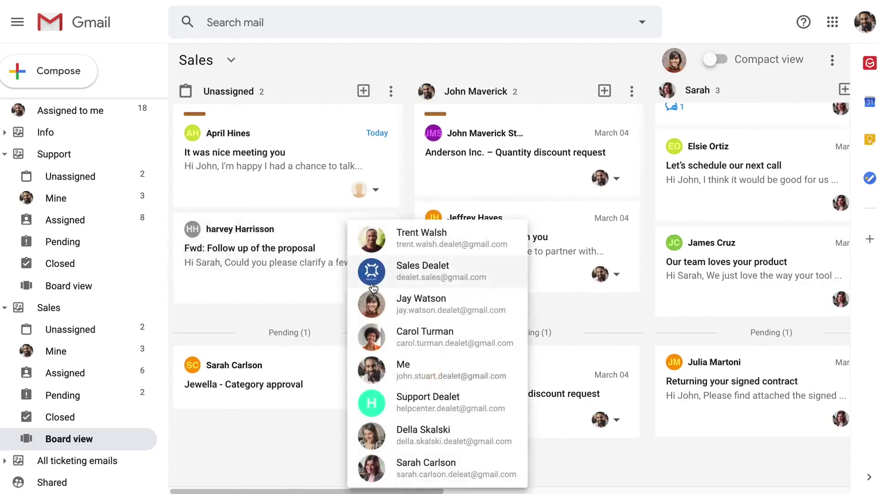
click(359, 439)
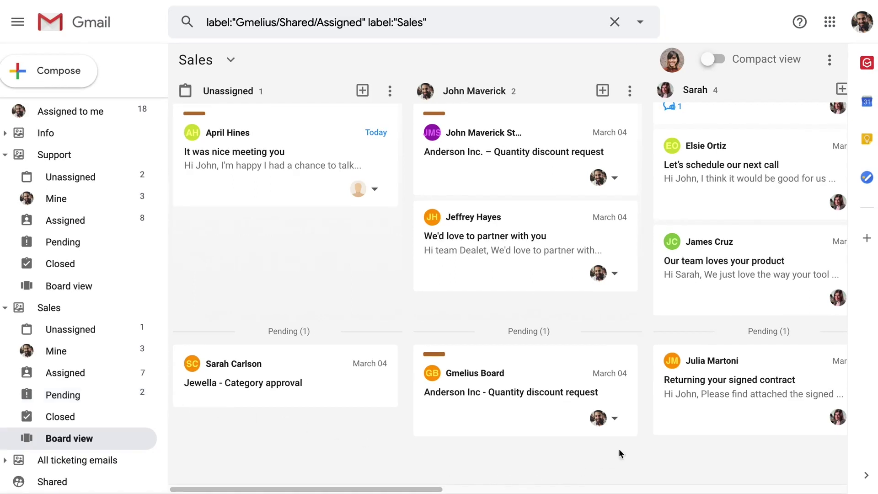
Post a note on 'Returning your signed contract' asking a teammate to double-check it.
click(701, 413)
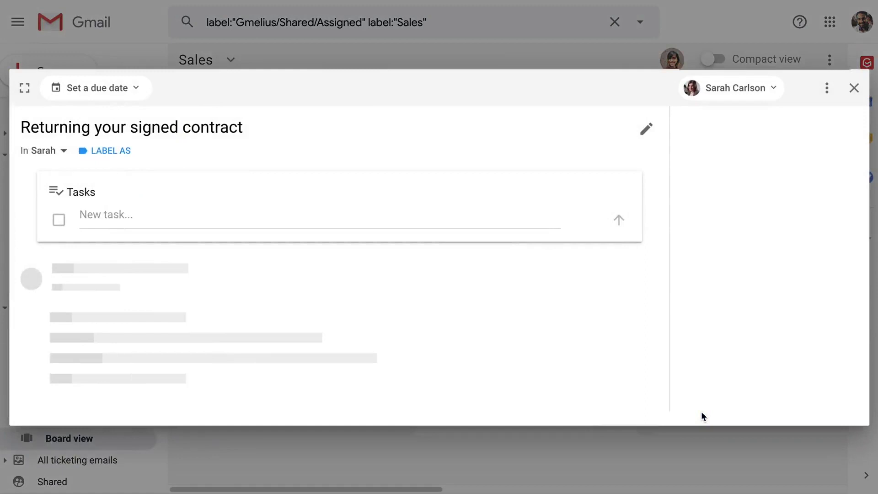
click(713, 379)
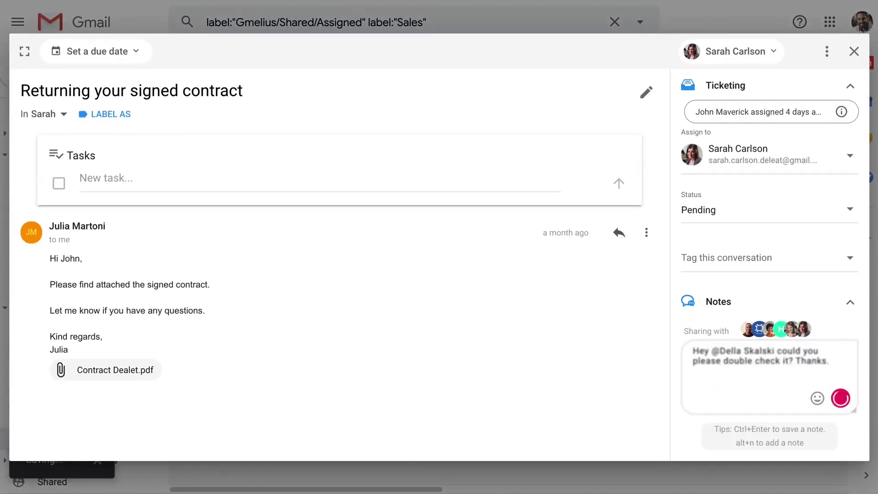
key(ctrl+Return)
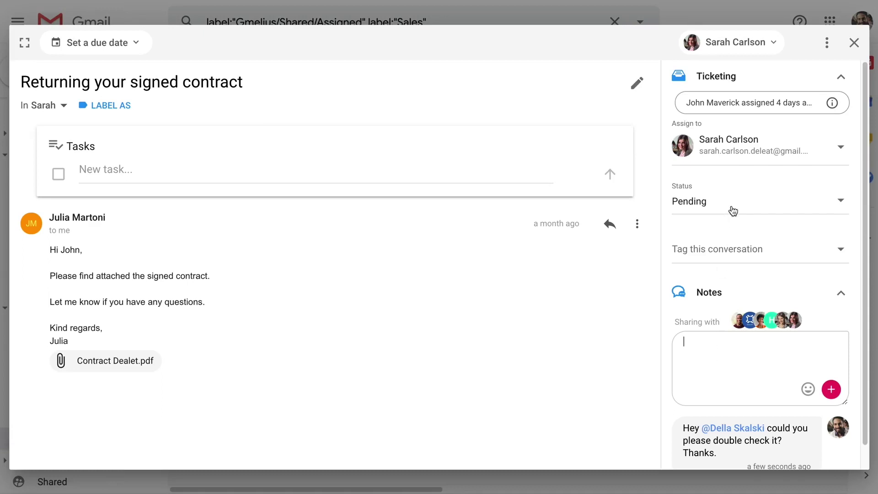
Change the conversation's status from Pending to Open and return to the board.
click(729, 209)
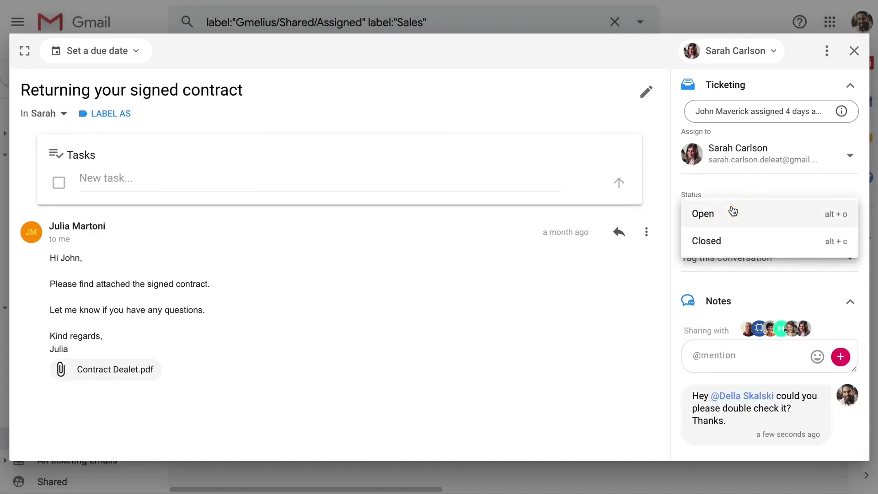
click(733, 211)
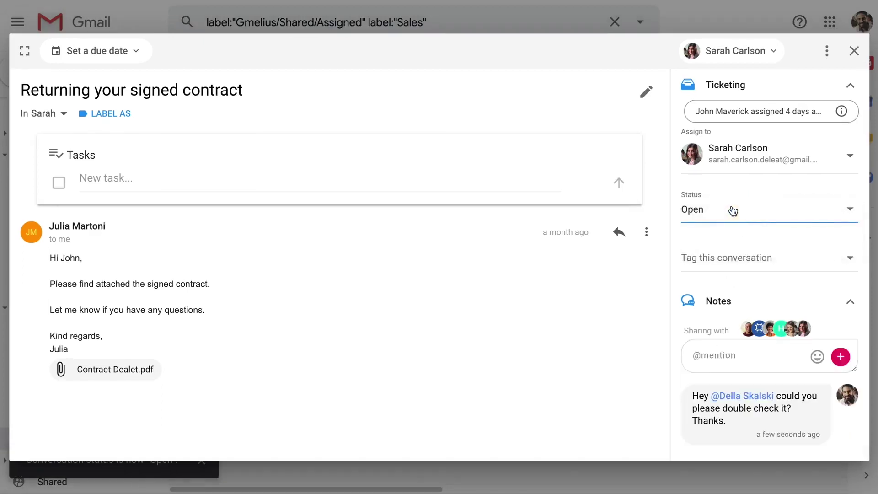
click(854, 51)
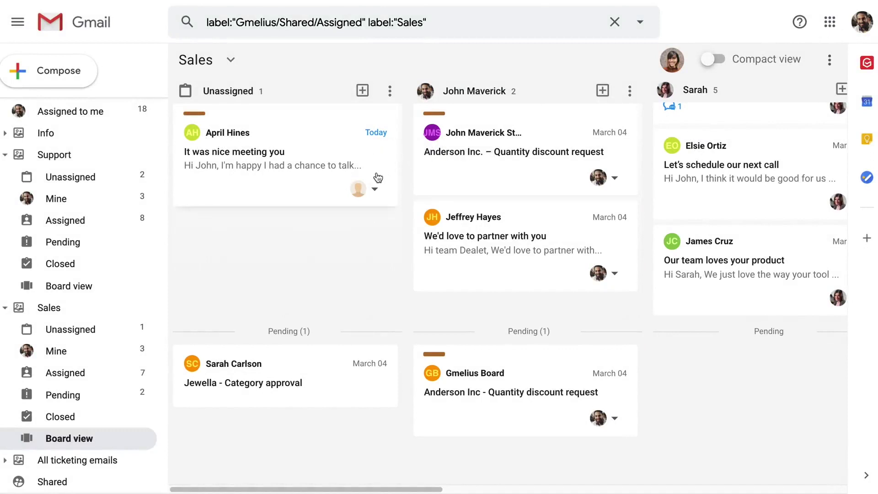
Assign the 'It was nice meeting you' card to a teammate, emptying the Unassigned column.
click(371, 189)
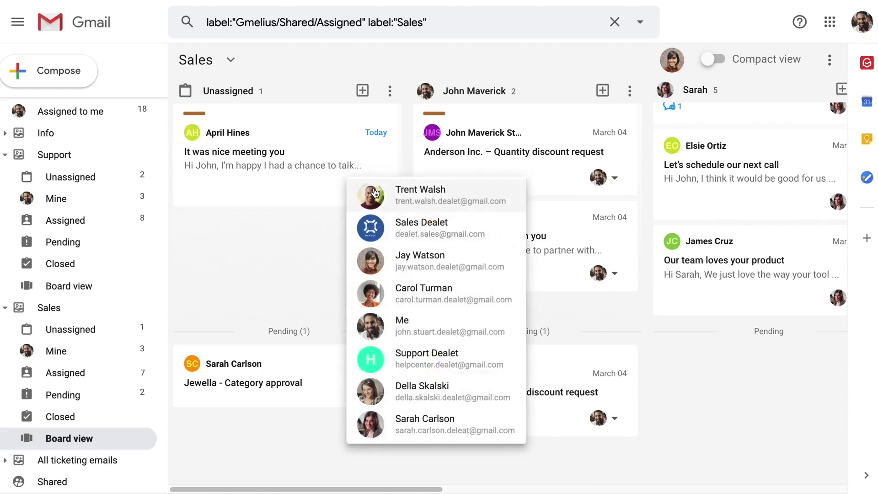
click(374, 264)
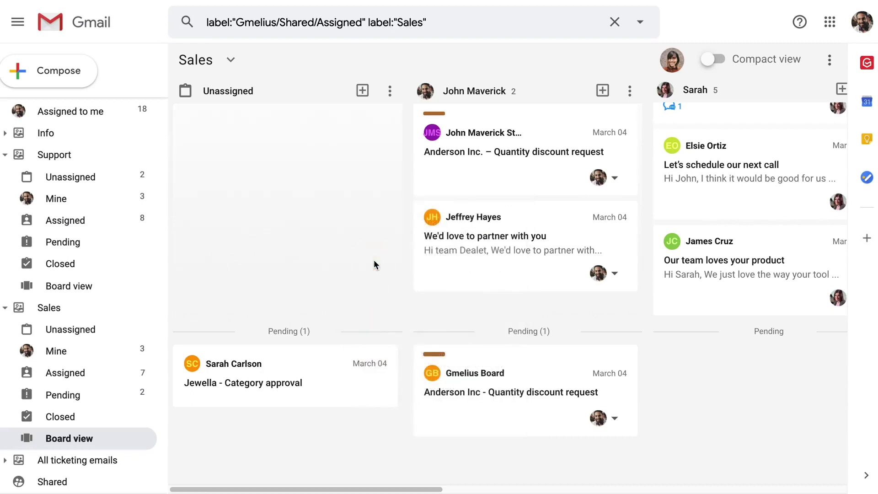
scroll(374, 265, right, 5)
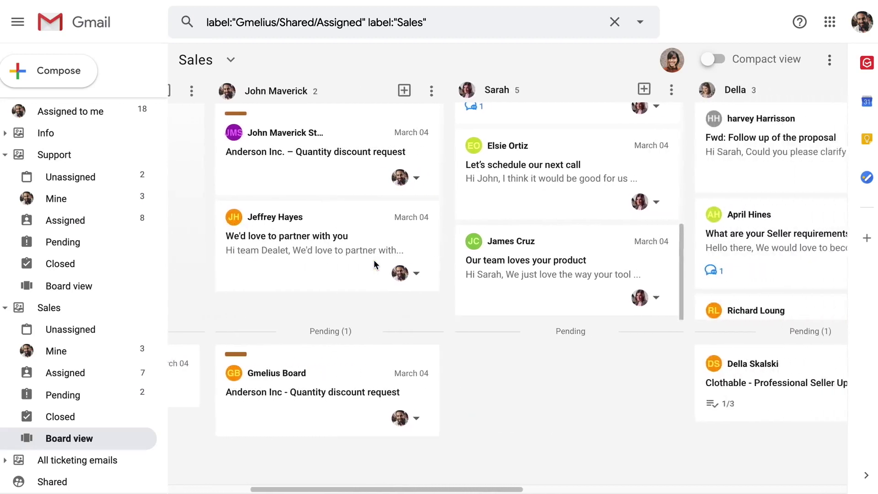
scroll(374, 265, right, 2)
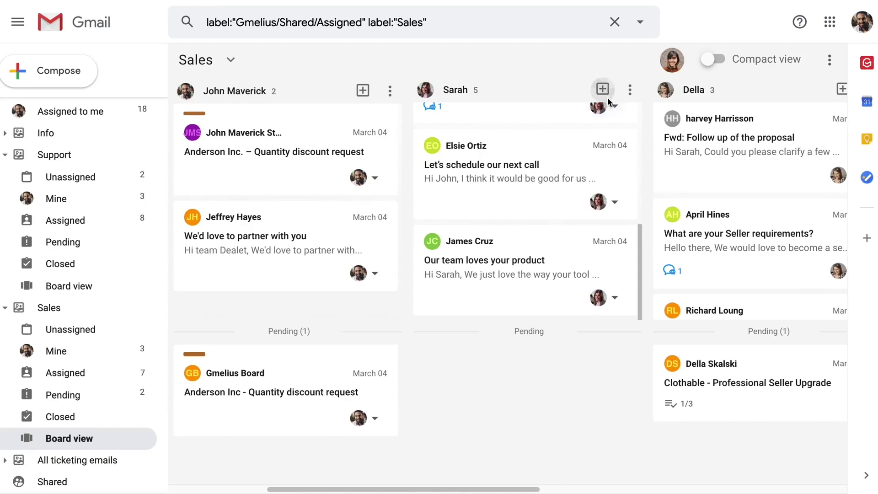
Add a card titled 'Contacts from the last conference' to a teammate's board column.
click(608, 90)
text(Contacts from the last conferenc)
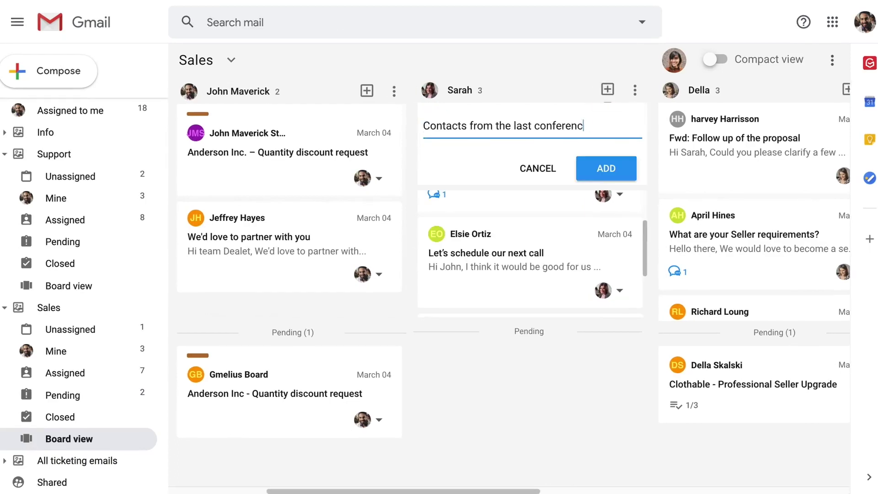
text(e)
key(Return)
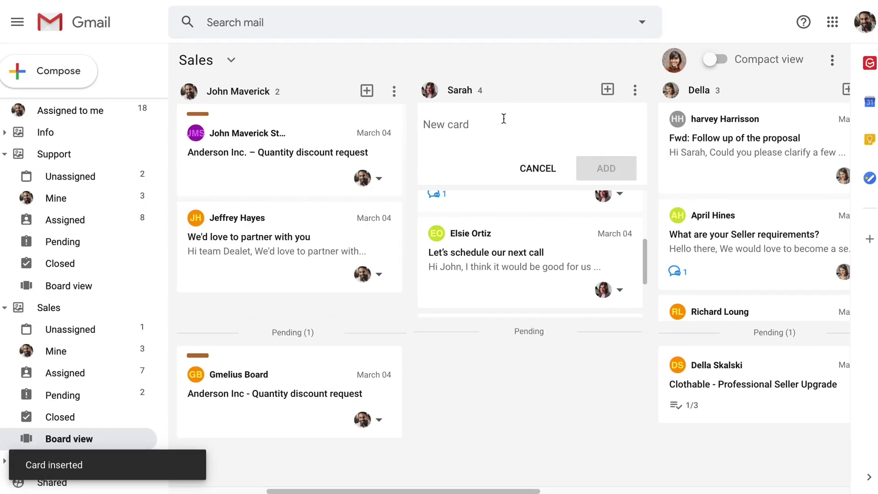
click(528, 167)
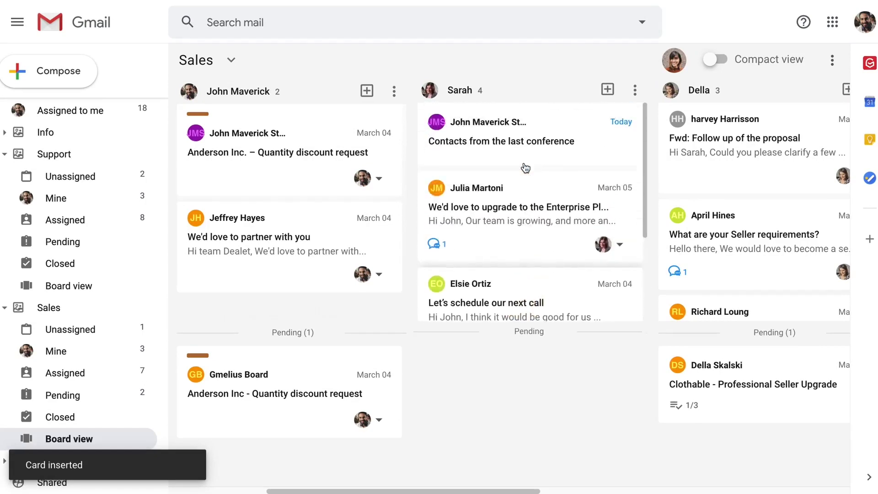
Paste six contact e-mail addresses into the card's description and save it.
click(524, 155)
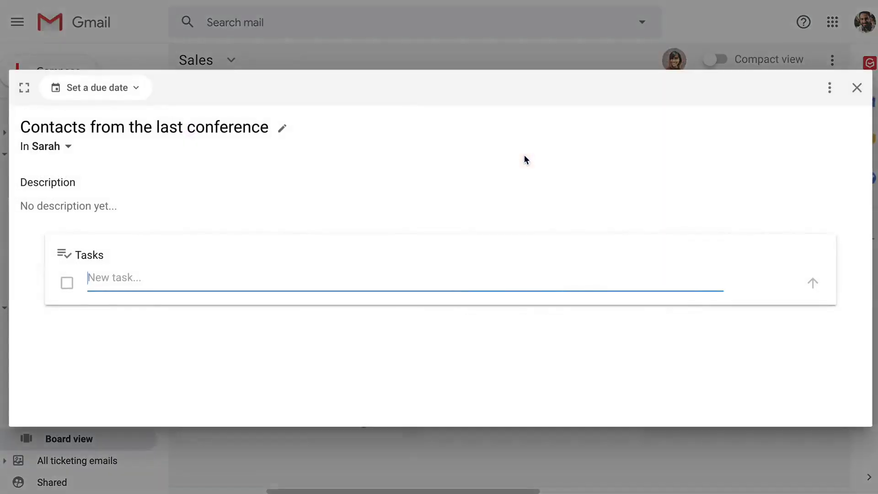
click(310, 209)
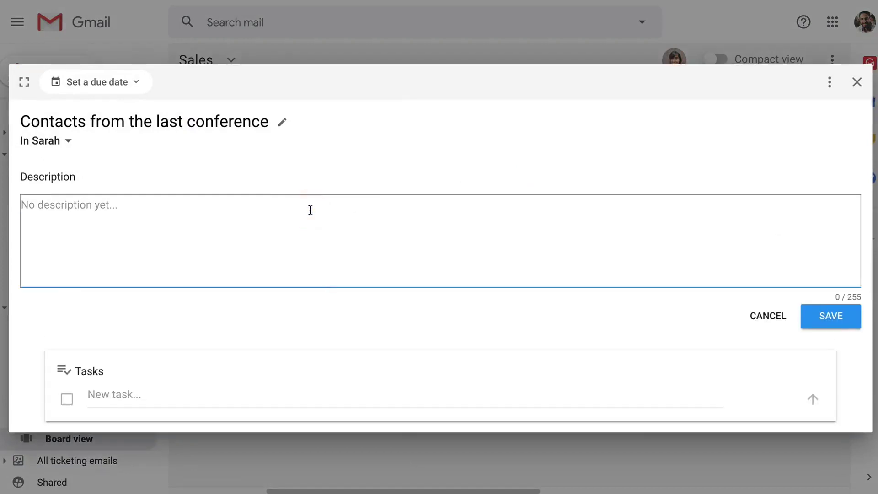
key(ctrl+v)
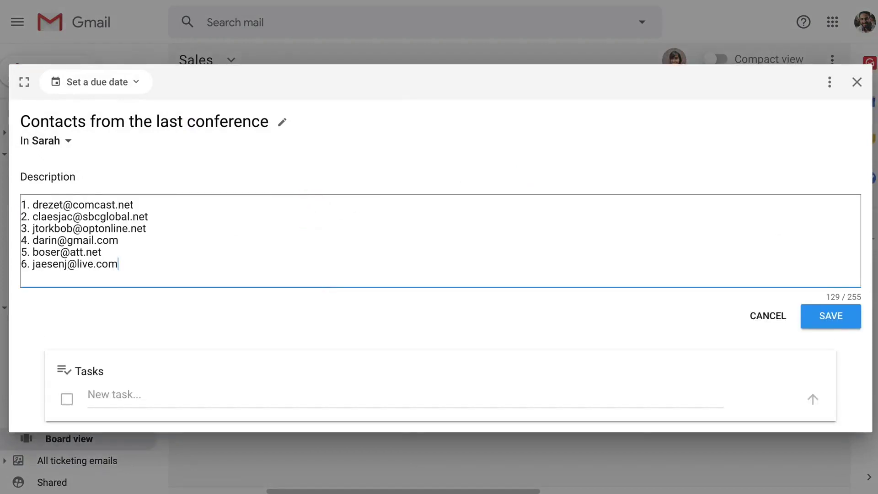
key(ctrl+Return)
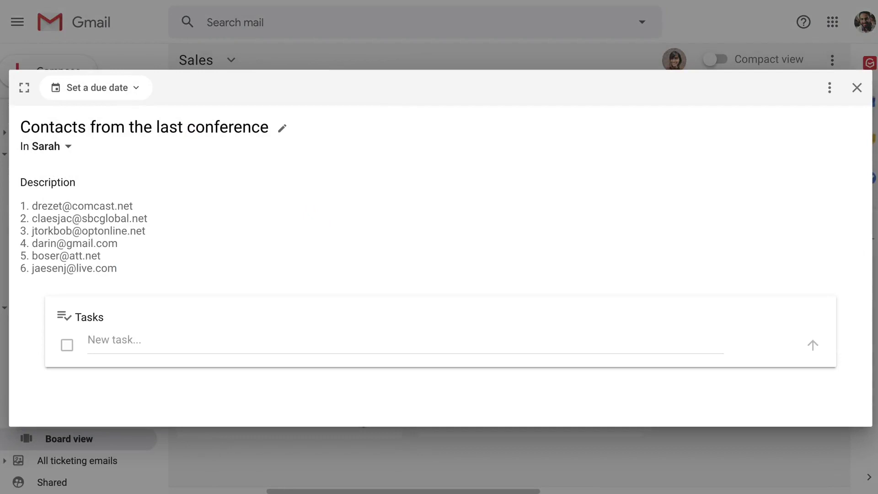
Create an email from the card, then close it to return to the board.
click(830, 90)
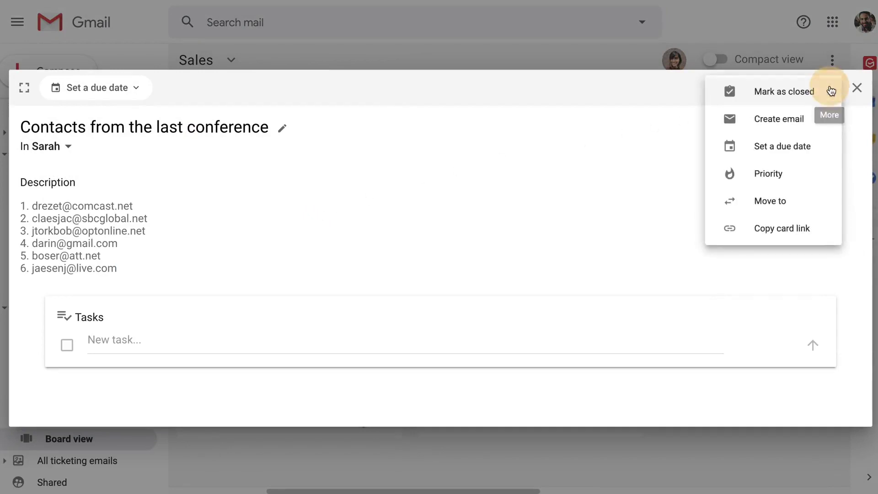
click(826, 121)
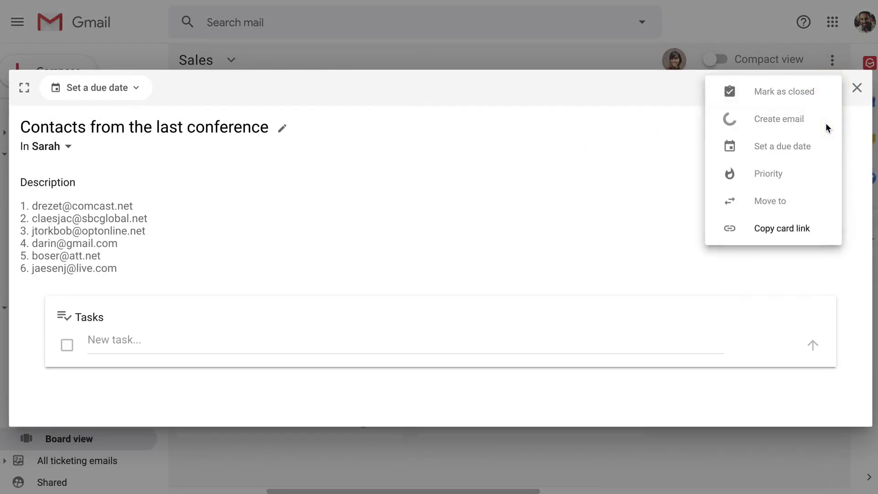
click(857, 89)
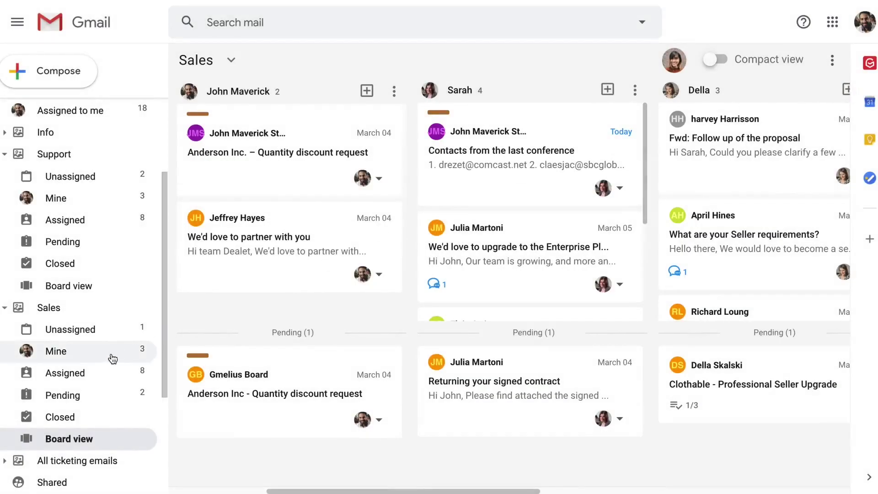
Fill a new email from the Sales Emails 'Cold Email, Prospect' template, then discard the draft.
click(53, 80)
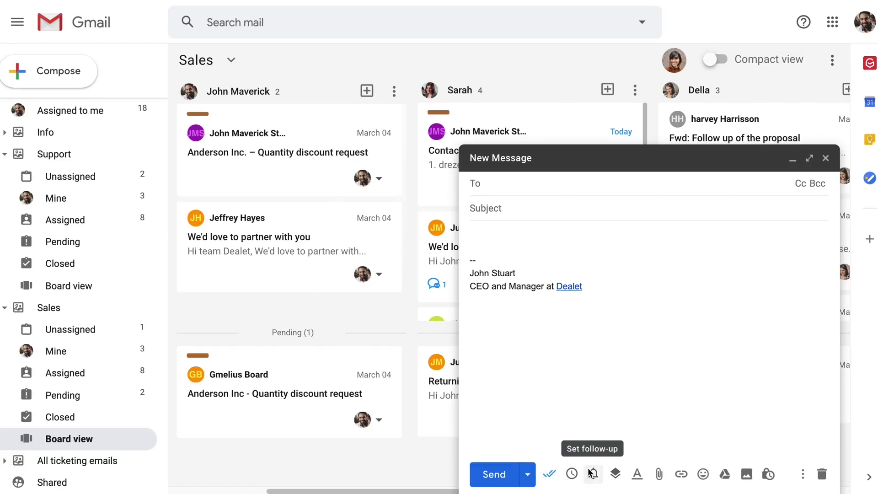
click(615, 474)
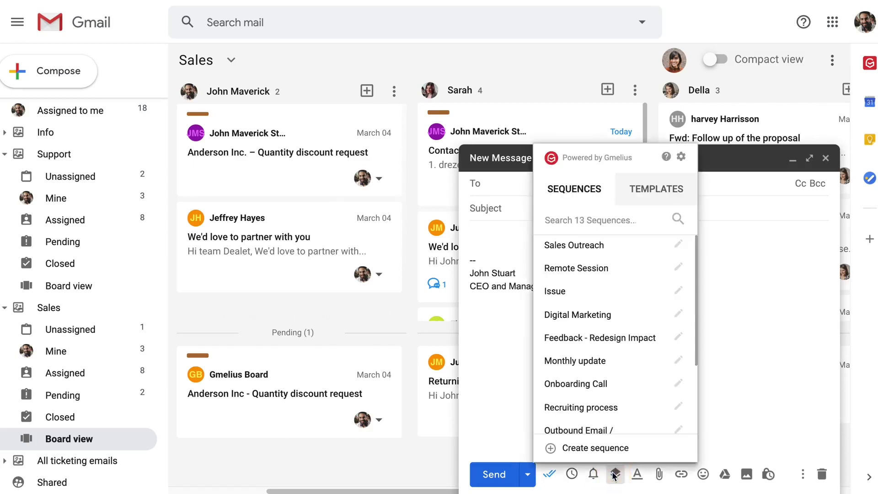
scroll(610, 383, down, 2)
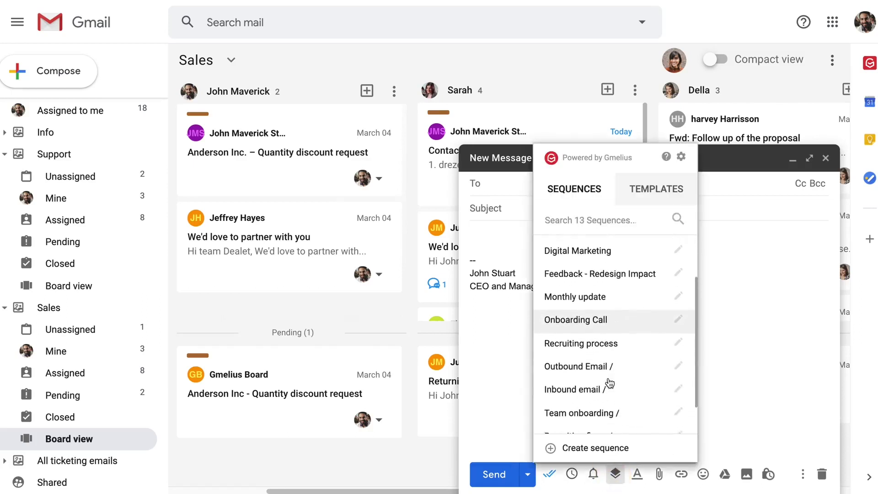
scroll(609, 383, down, 1)
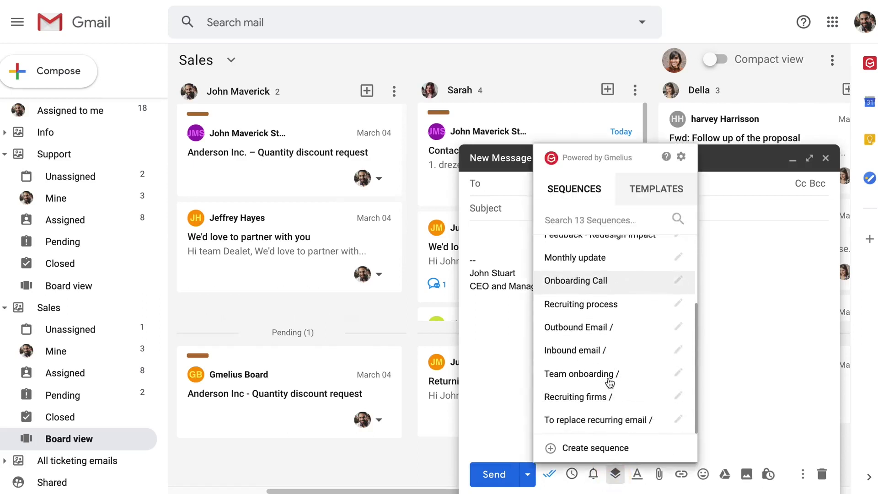
click(659, 198)
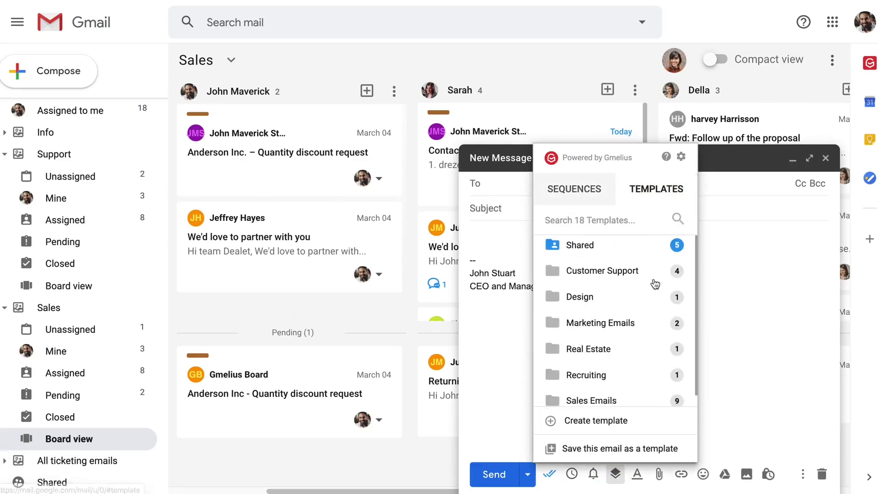
scroll(653, 340, down, 1)
click(649, 389)
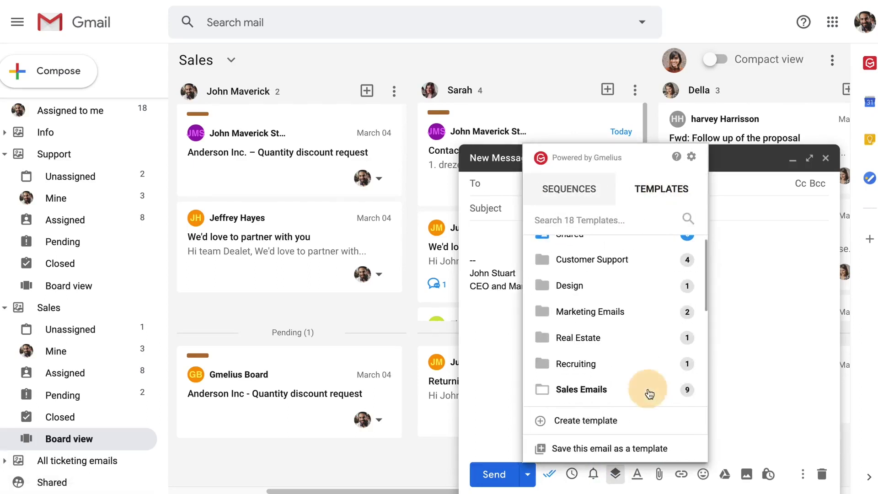
scroll(649, 394, down, 3)
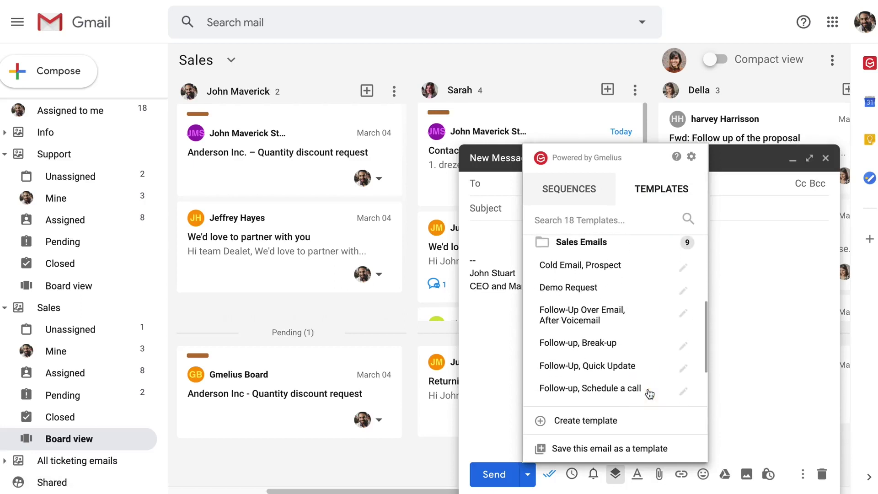
click(643, 270)
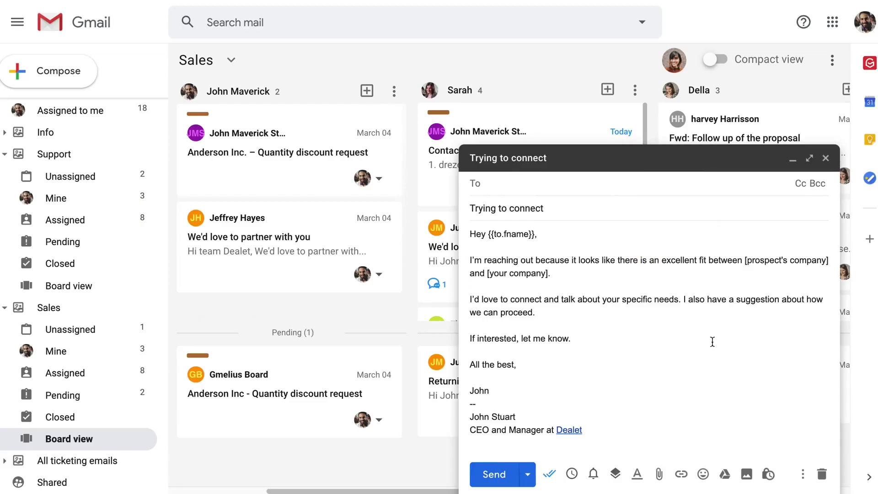
click(820, 474)
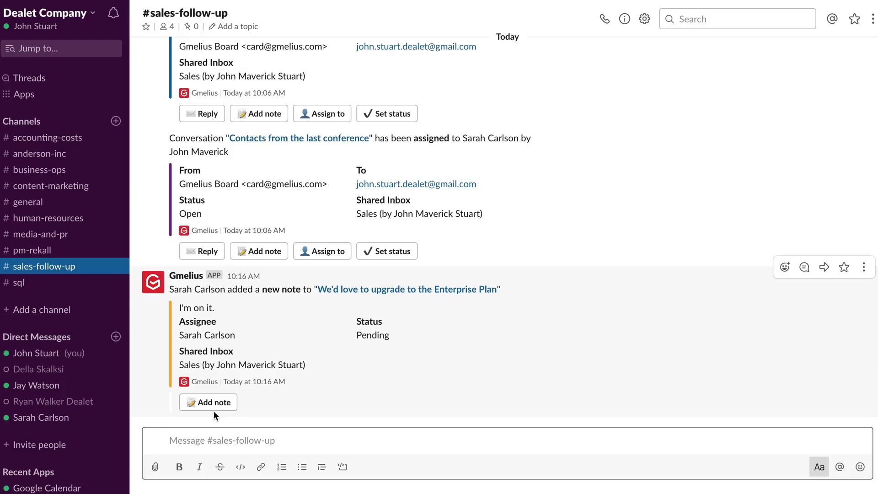
Reply to the Enterprise Plan message in #sales-follow-up saying a colleague will be in touch.
scroll(213, 411, up, 15)
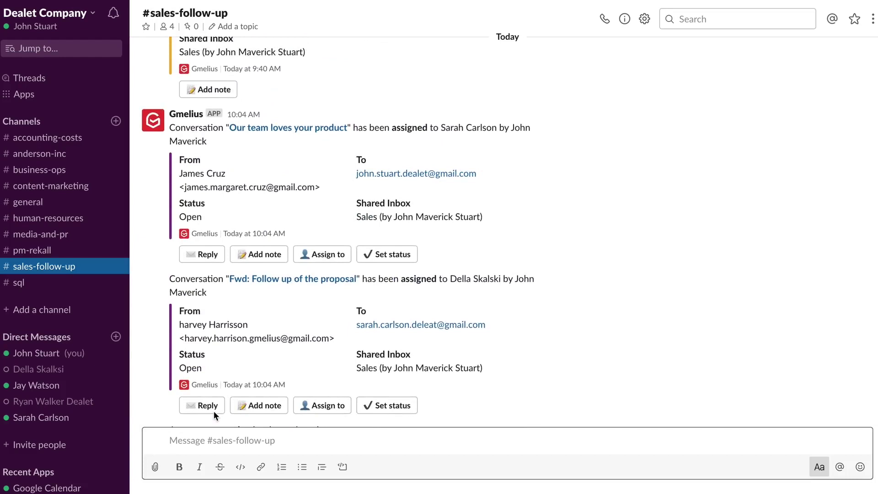
scroll(213, 410, up, 10)
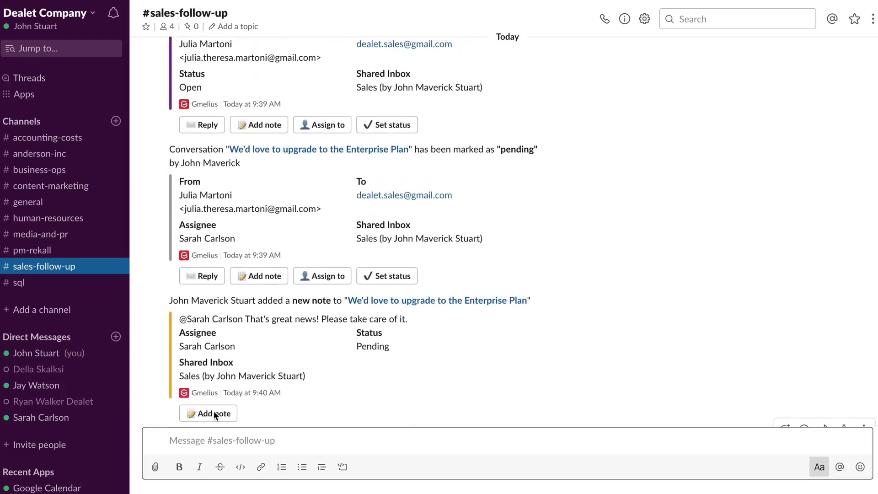
click(207, 276)
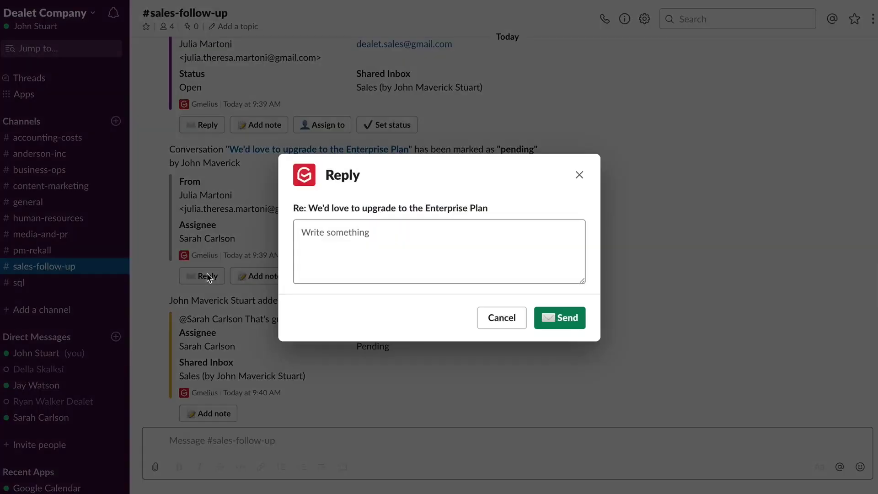
click(316, 243)
text(Hi Julia, Great news! My colleague will be in touch shortly. Kind regards, John)
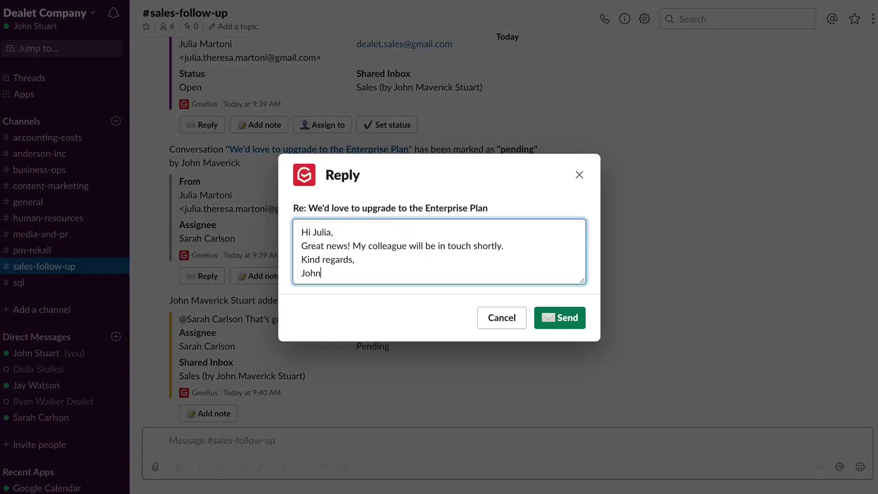
click(551, 315)
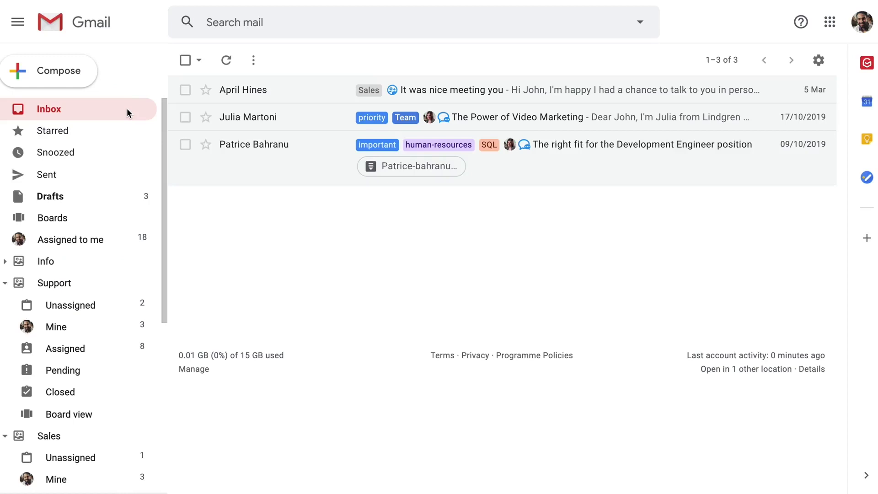
Open the Gmelius notification feed and load older shares, status changes and email opens.
click(866, 60)
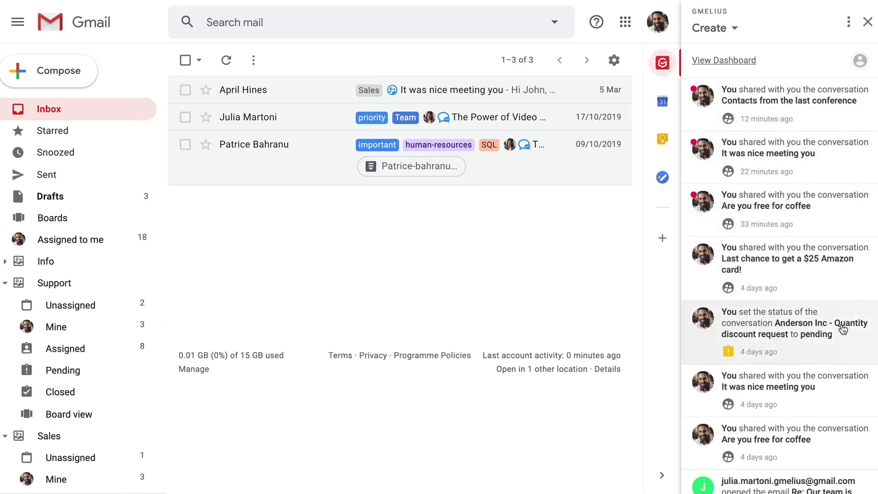
scroll(843, 329, down, 3)
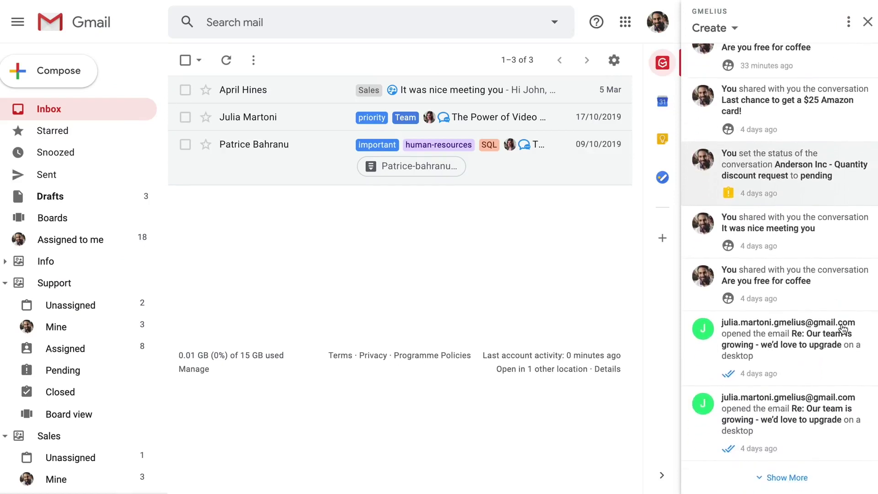
click(806, 478)
scroll(808, 481, down, 4)
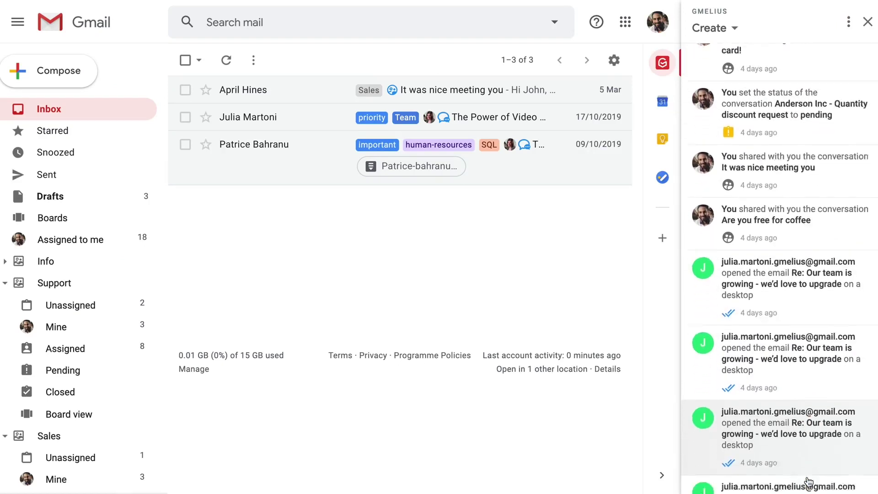